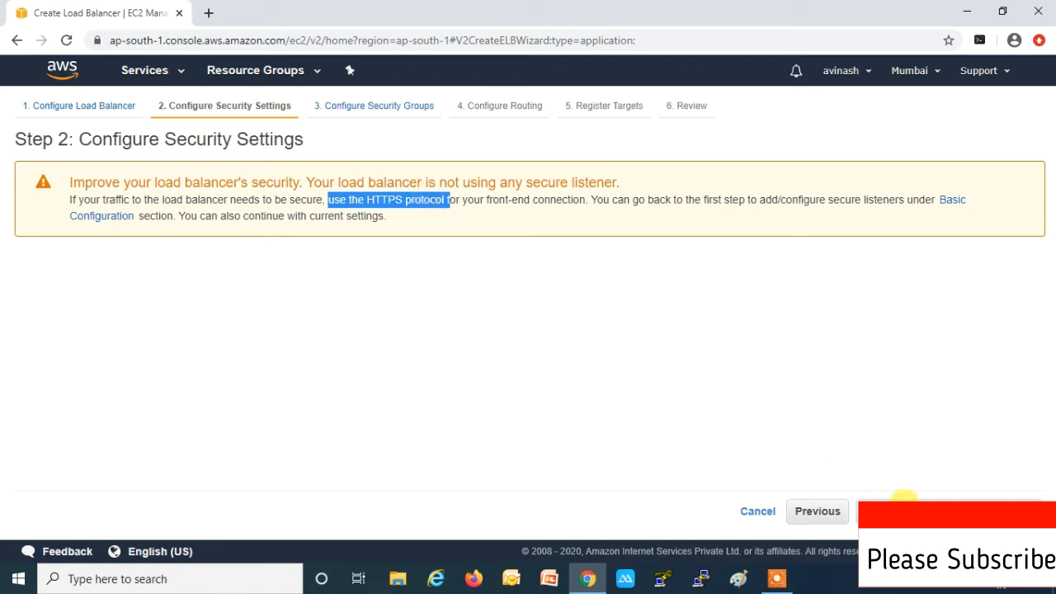
Step: Proceed to the security group settings and assign the existing LoadBalancer group instead of the default group
click(905, 505)
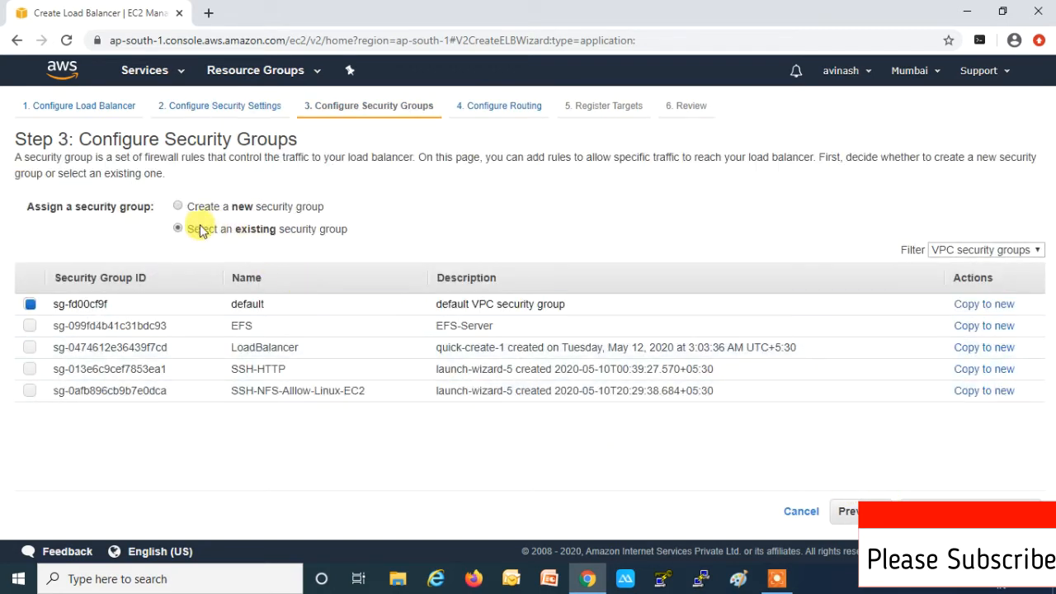
click(30, 348)
click(30, 304)
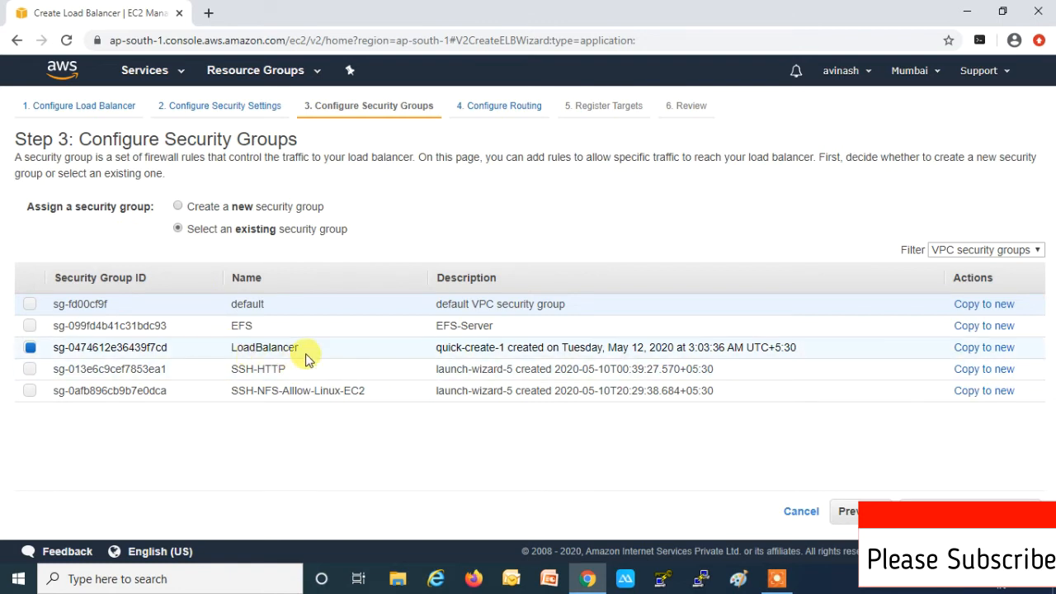
Step: Try assigning a new security group whose first rule has the type HTTP
click(203, 210)
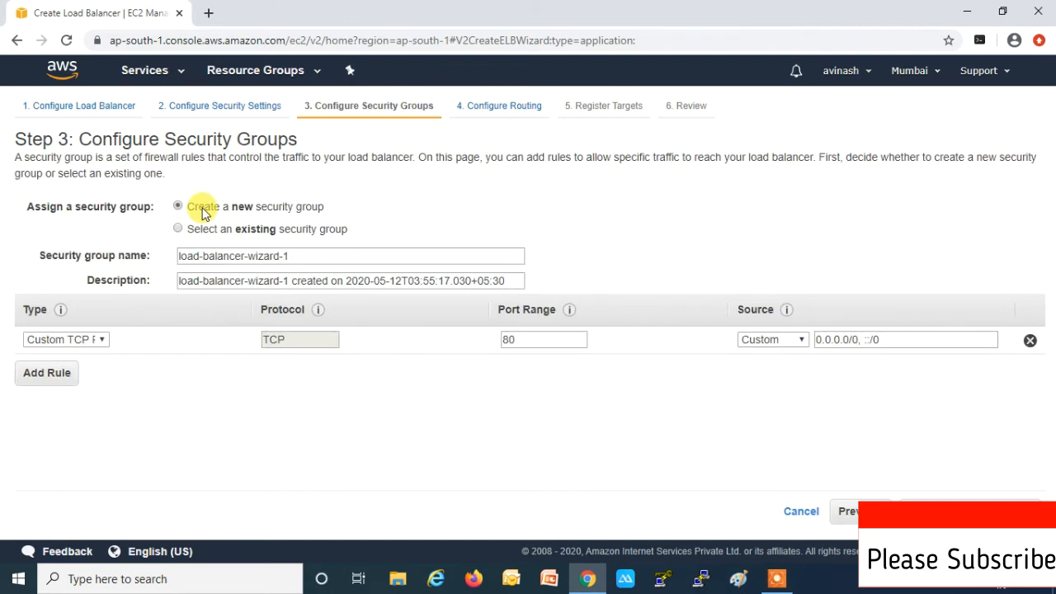
click(102, 339)
scroll(83, 294, down, 1)
click(75, 227)
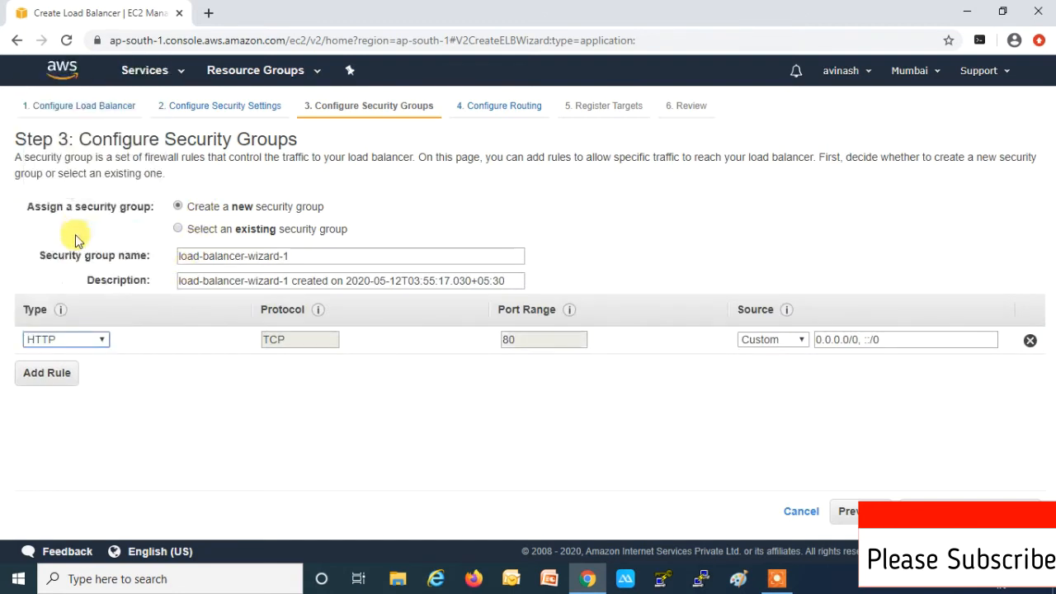
Step: Add a second rule of type HTTPS to the new security group
click(70, 372)
click(69, 369)
scroll(66, 325, down, 1)
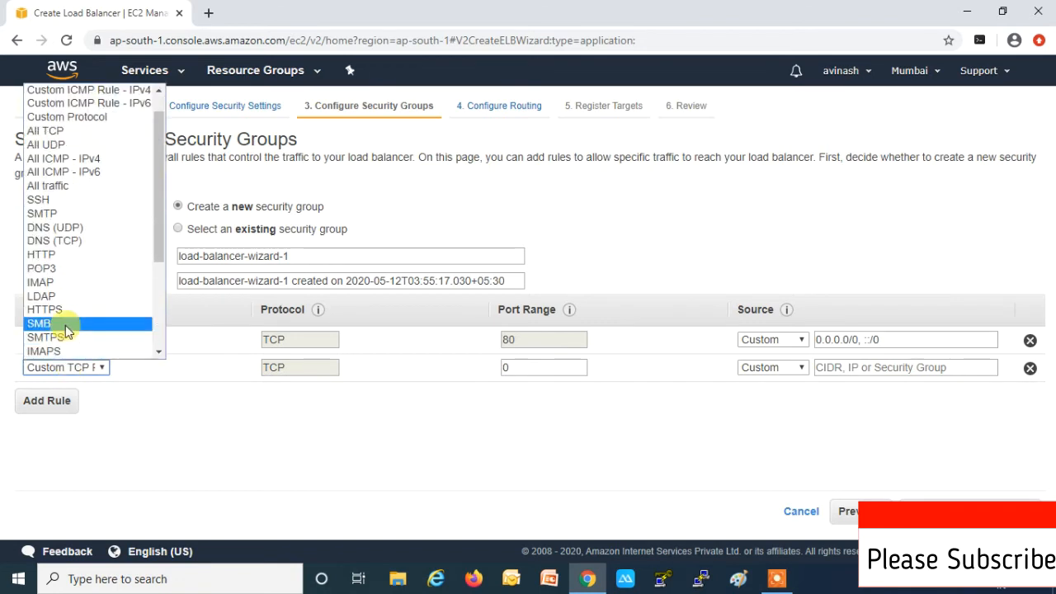
click(65, 299)
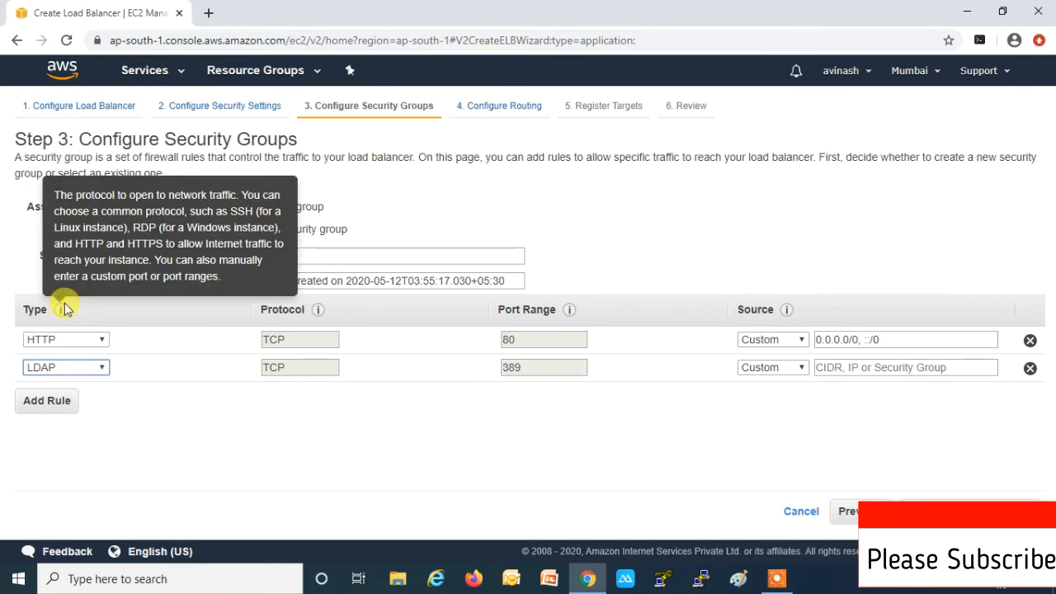
click(83, 367)
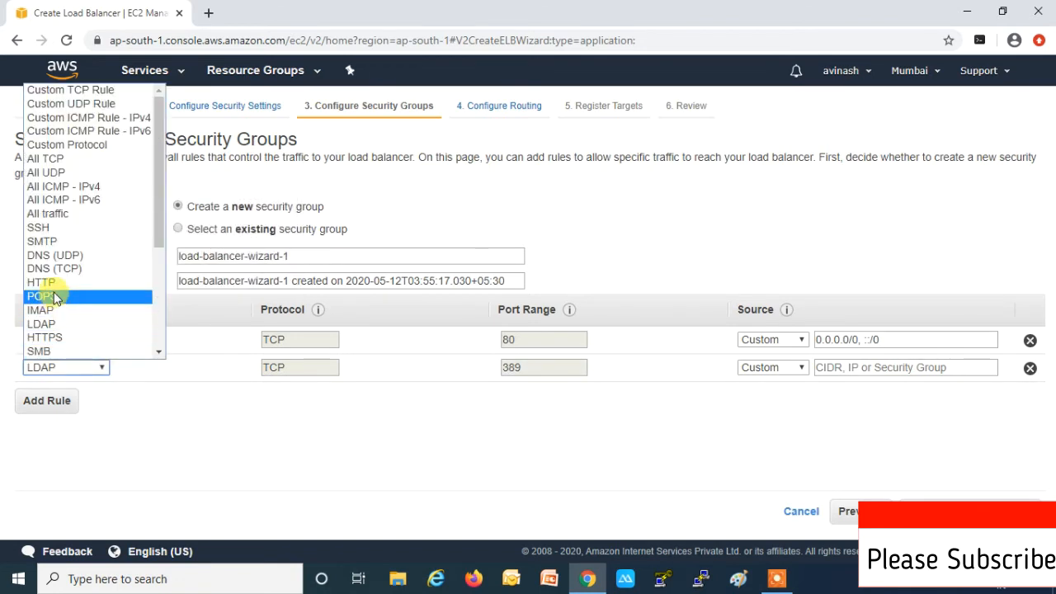
click(51, 335)
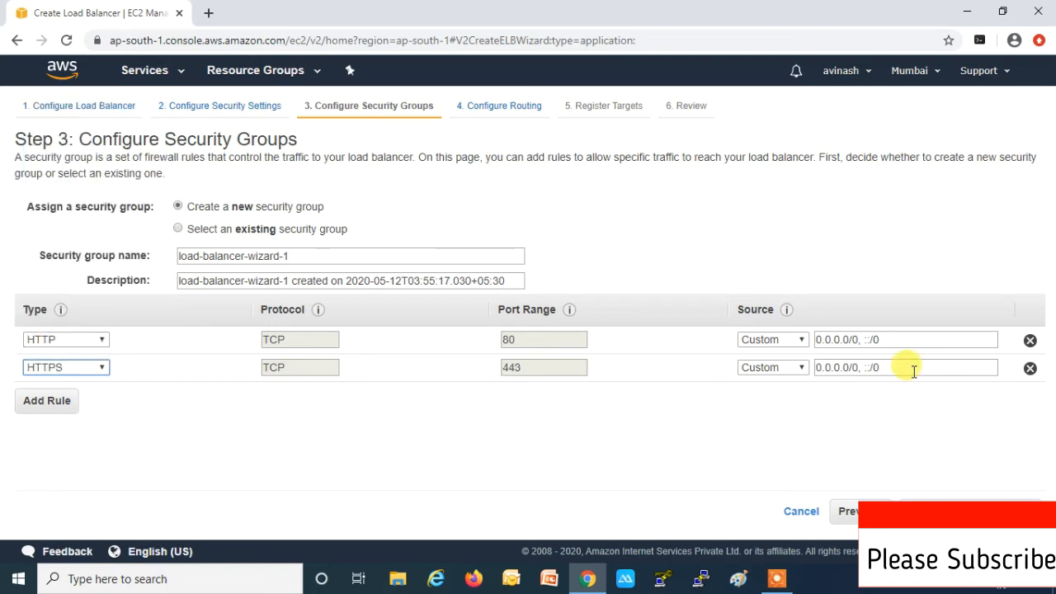
Step: Switch back to existing security groups, assign LoadBalancer, and continue to the routing configuration
click(278, 230)
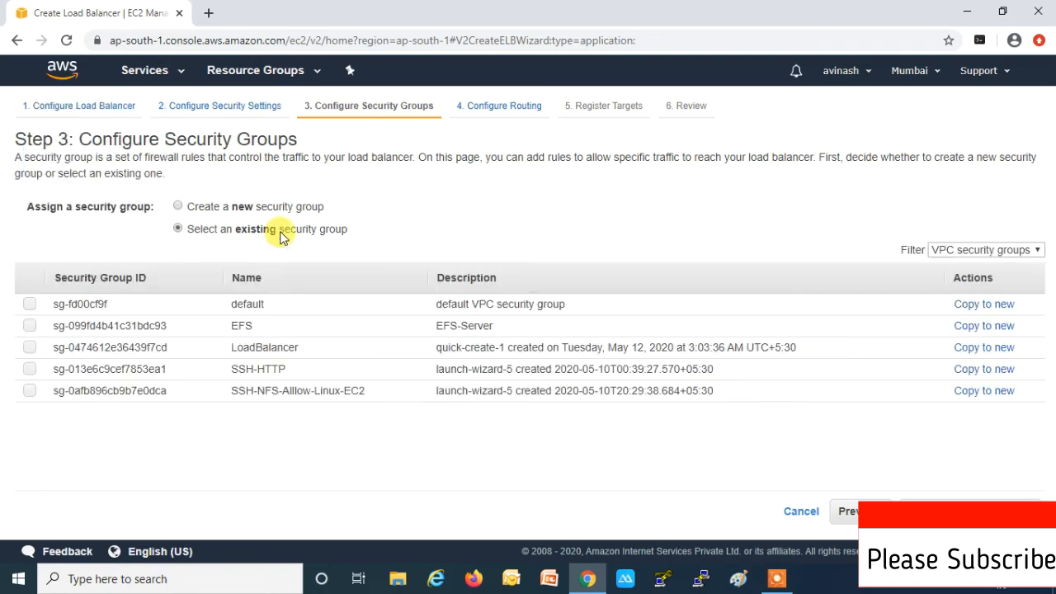
click(29, 349)
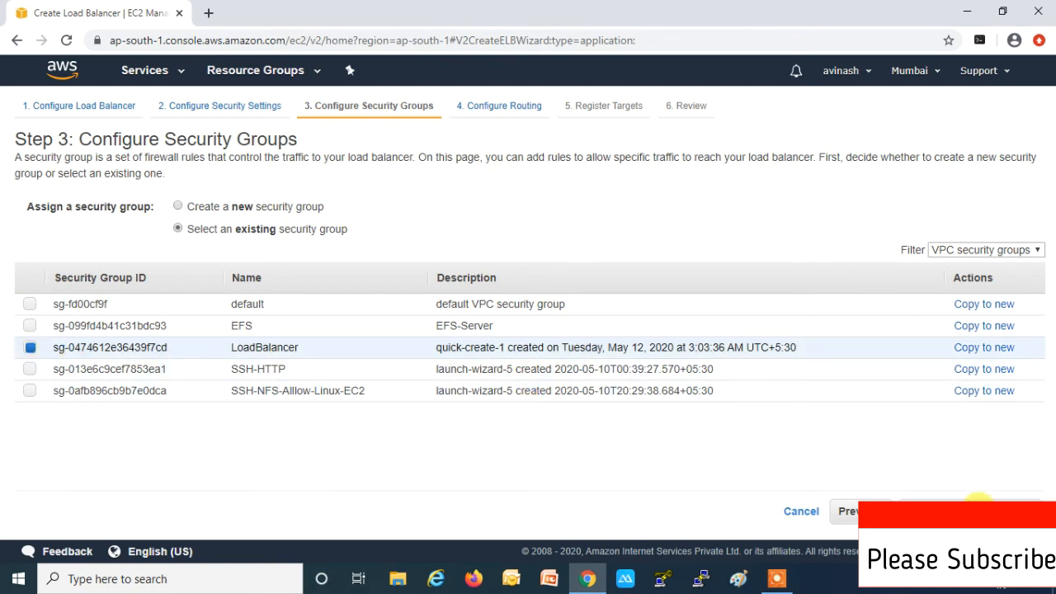
click(977, 505)
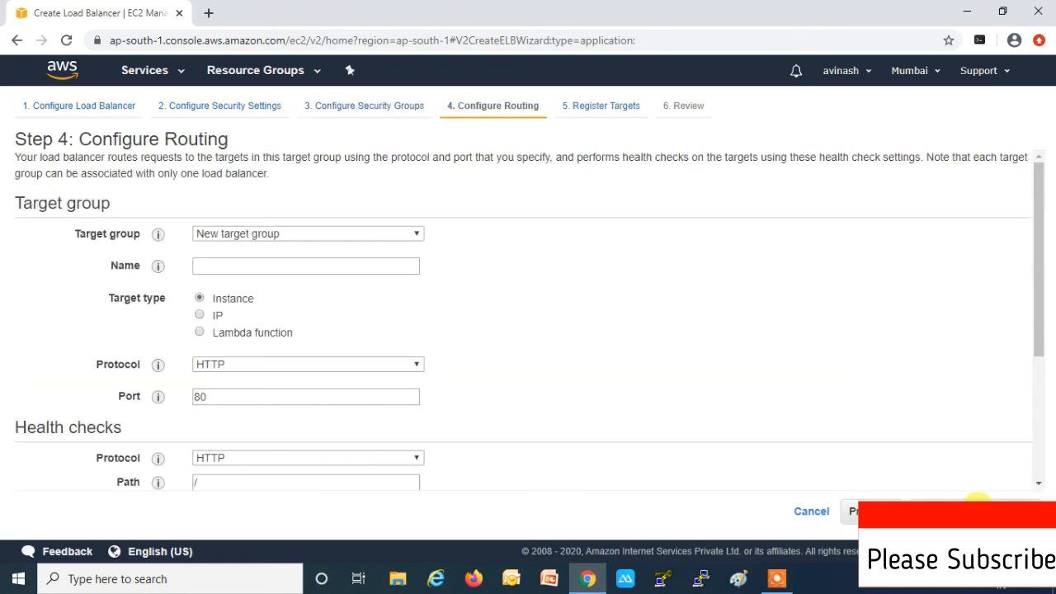
Step: Name the new target group Target_ALB and choose Instance as its target type after trying IP and Lambda function
click(213, 262)
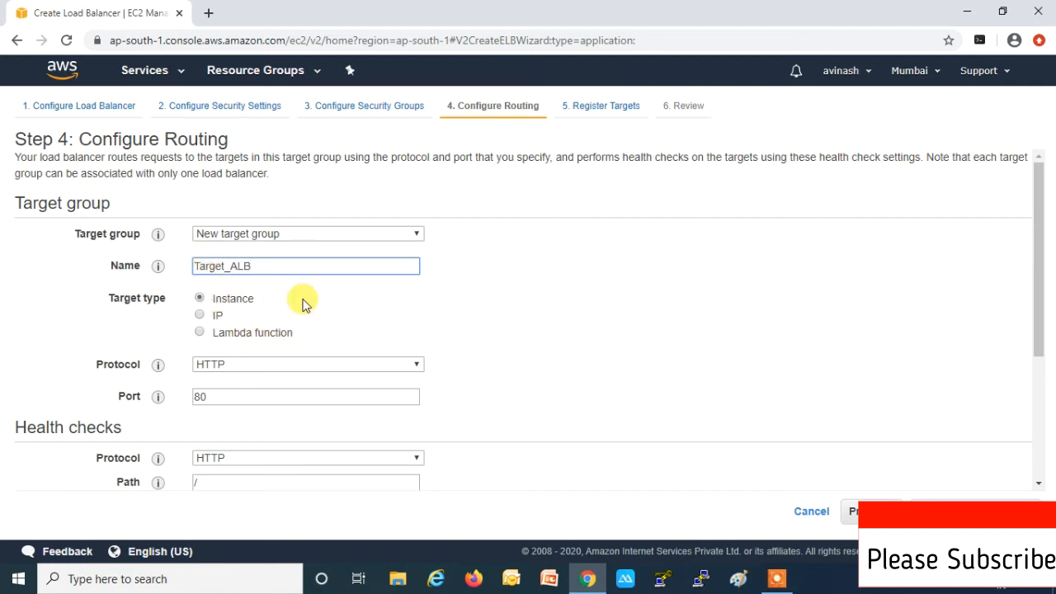
click(217, 319)
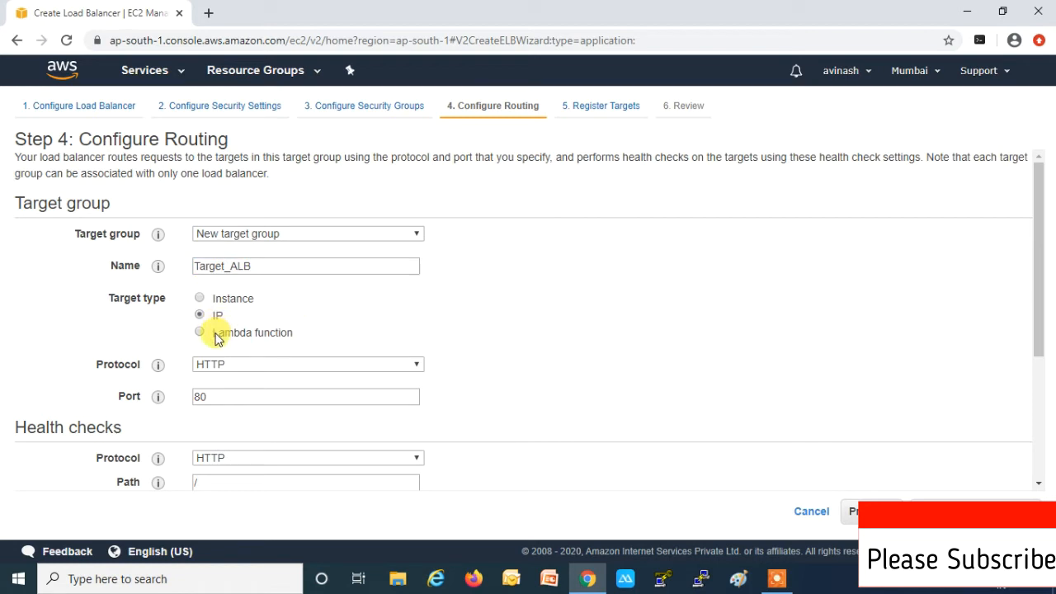
click(217, 337)
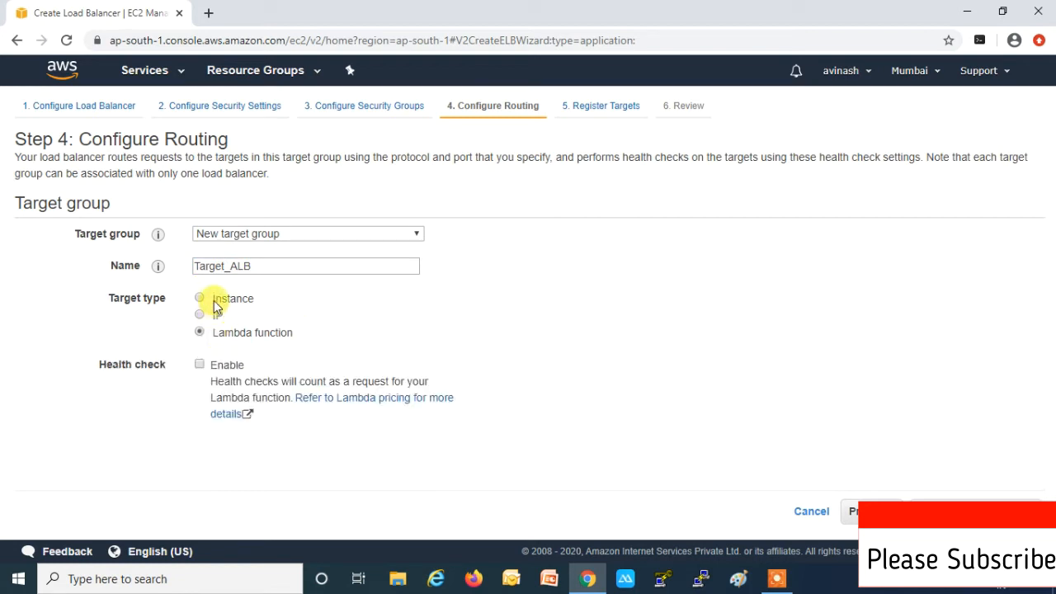
click(215, 305)
Step: Re-enter / as the health check path and set the health check interval to 10 seconds
scroll(434, 354, down, 5)
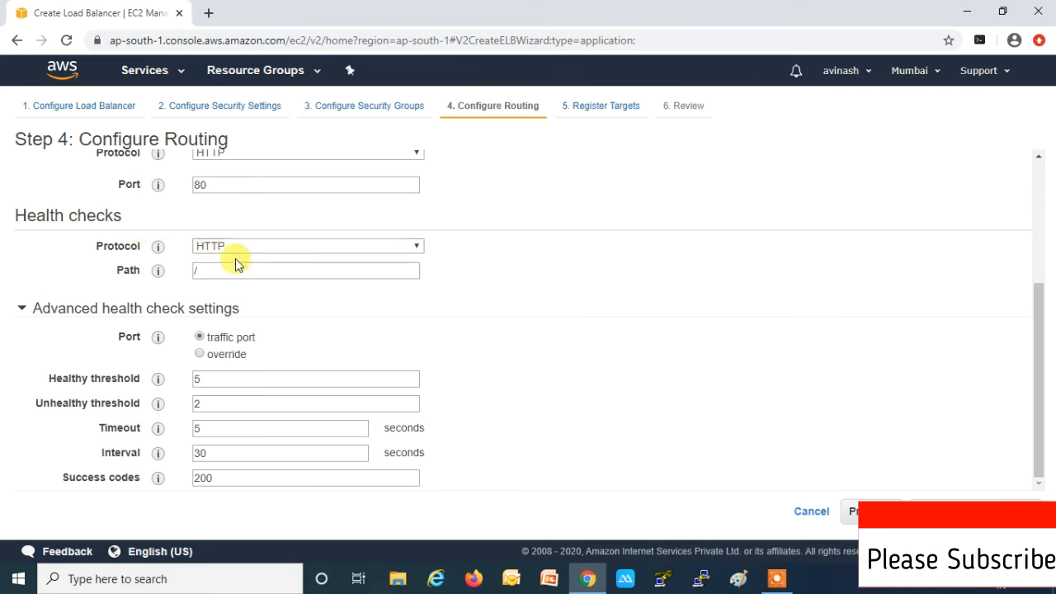
click(198, 272)
key(BackSpace)
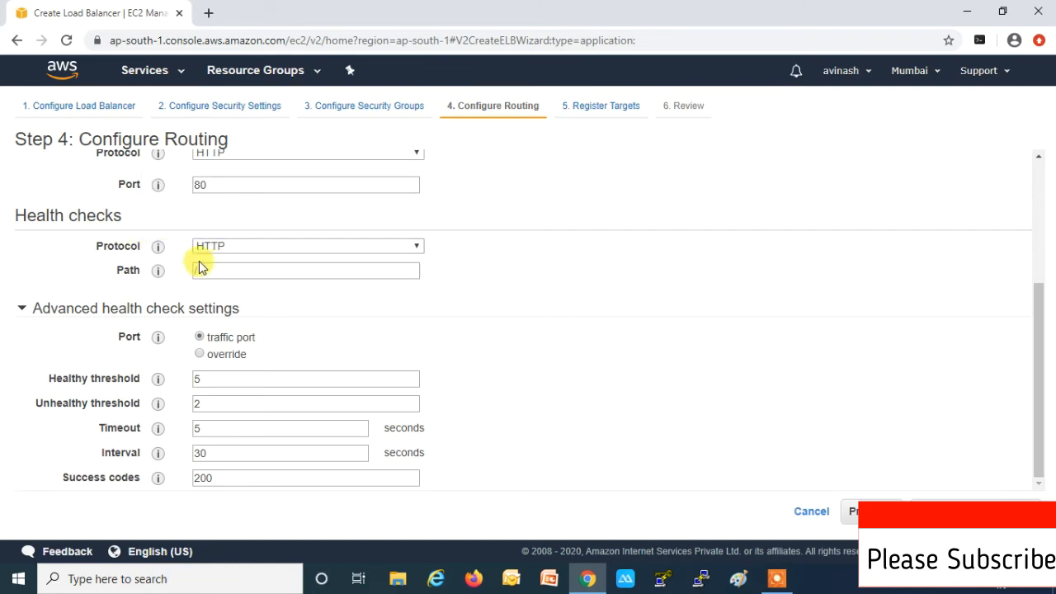
text(/)
click(203, 268)
drag(193, 272, 222, 272)
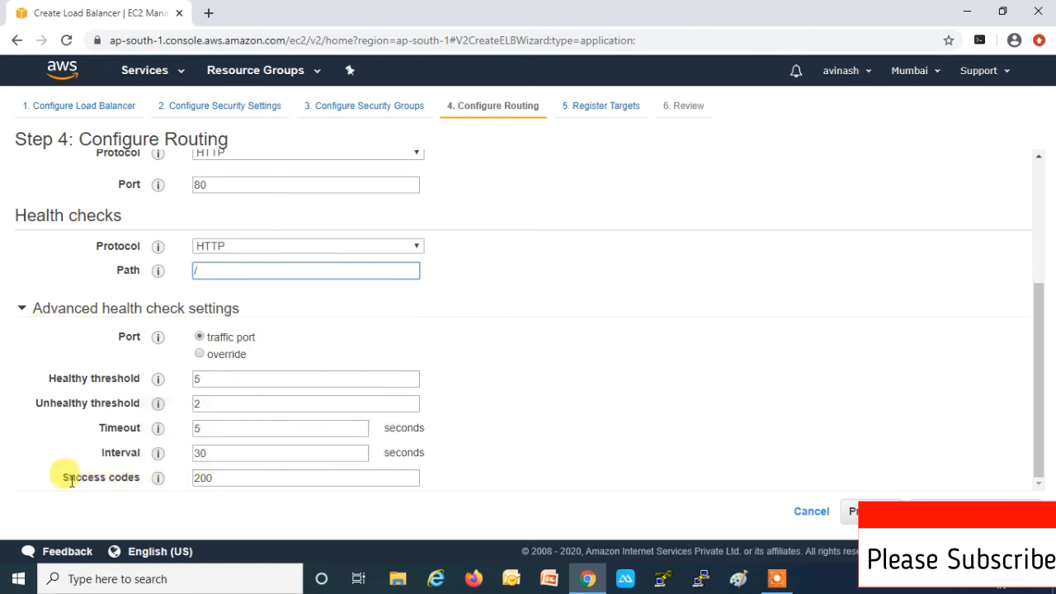
drag(52, 479, 177, 479)
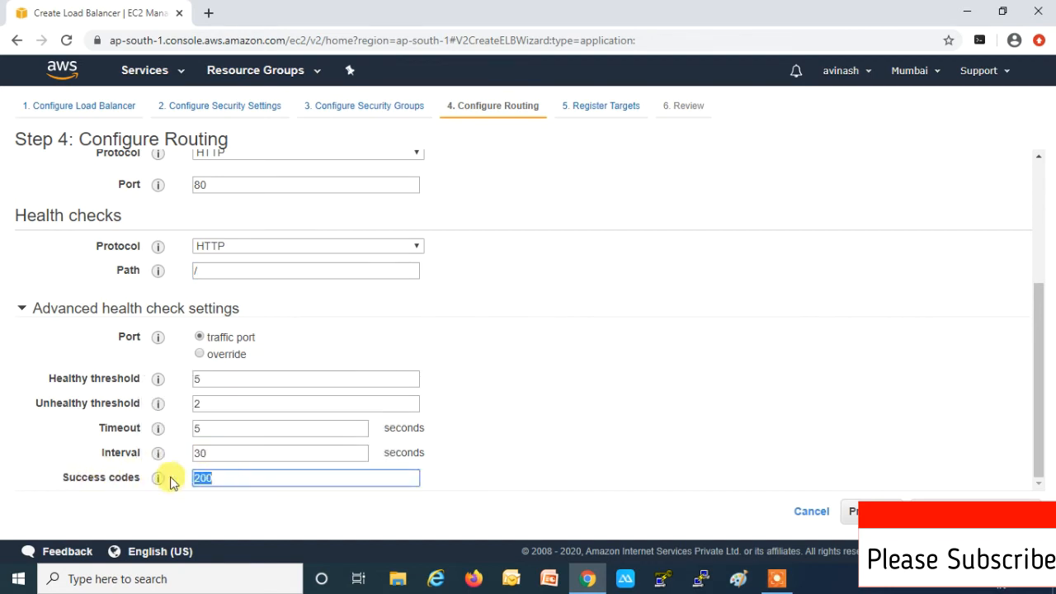
click(216, 458)
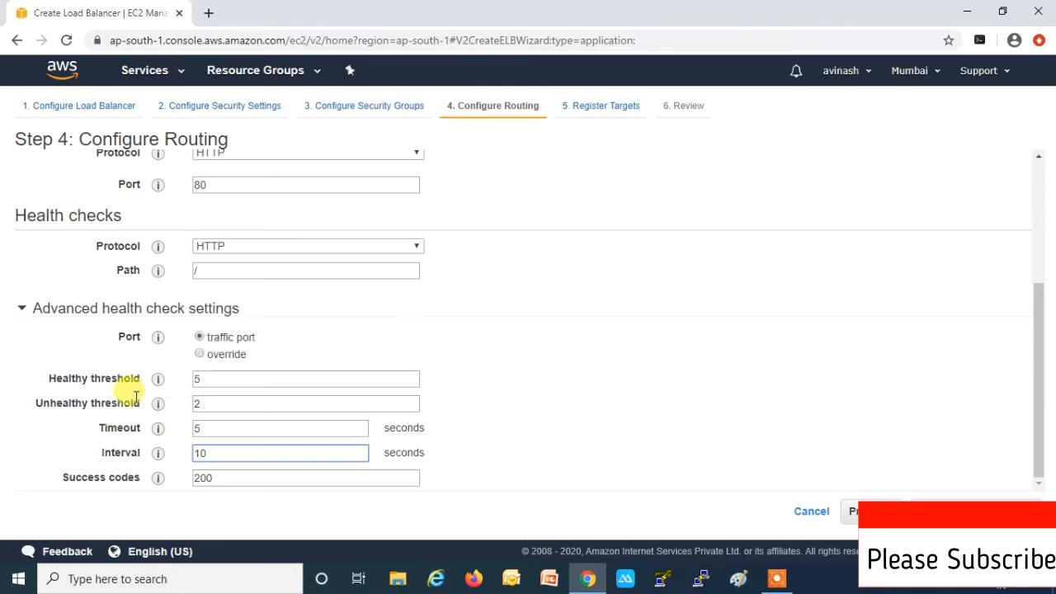
mouse_move(162, 432)
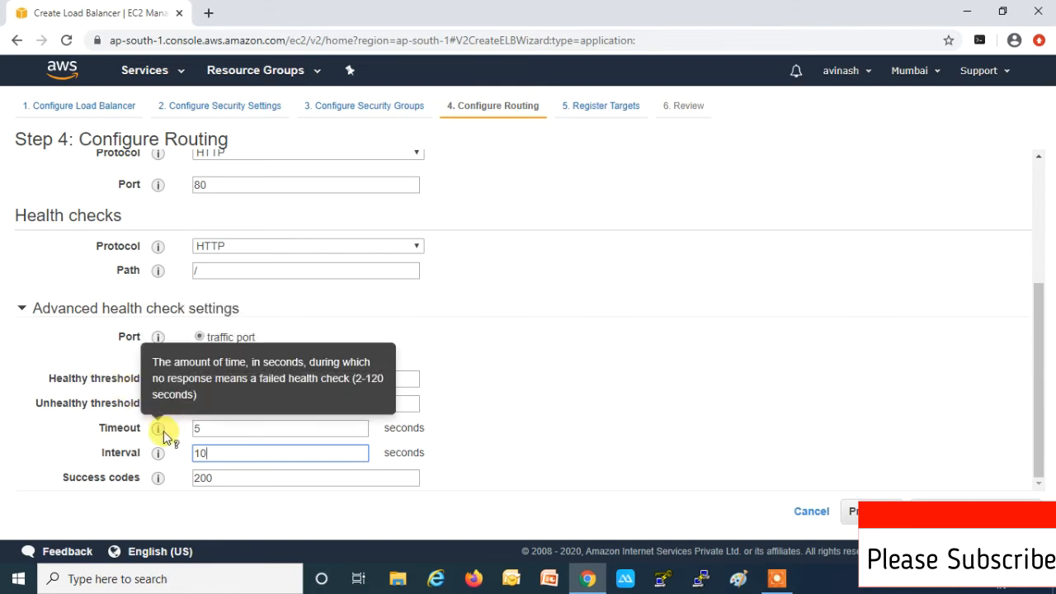
mouse_move(164, 457)
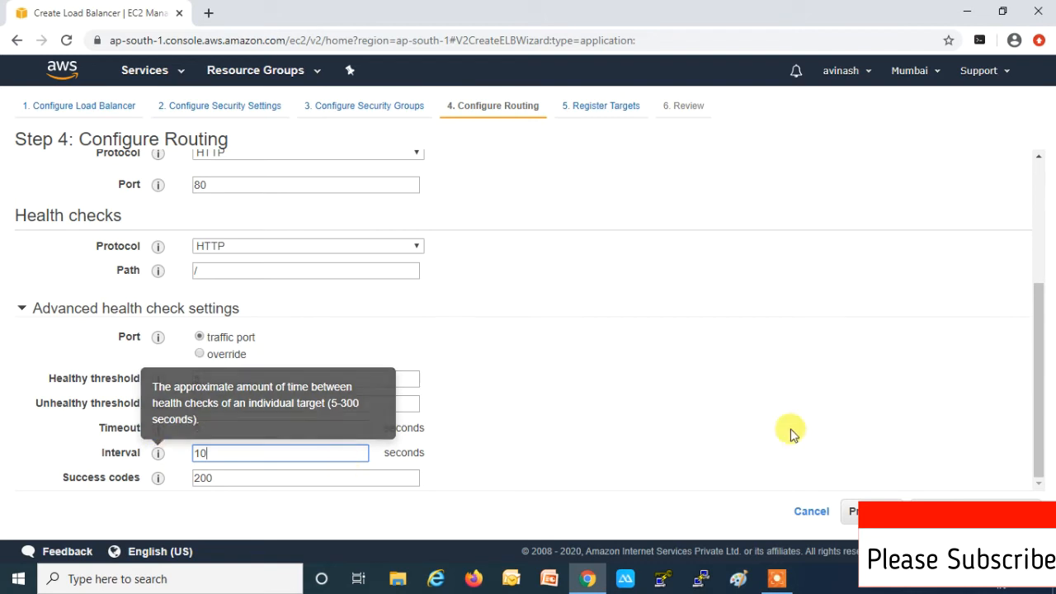
Step: Rename the target group to Target-ALB and continue to target registration
click(936, 512)
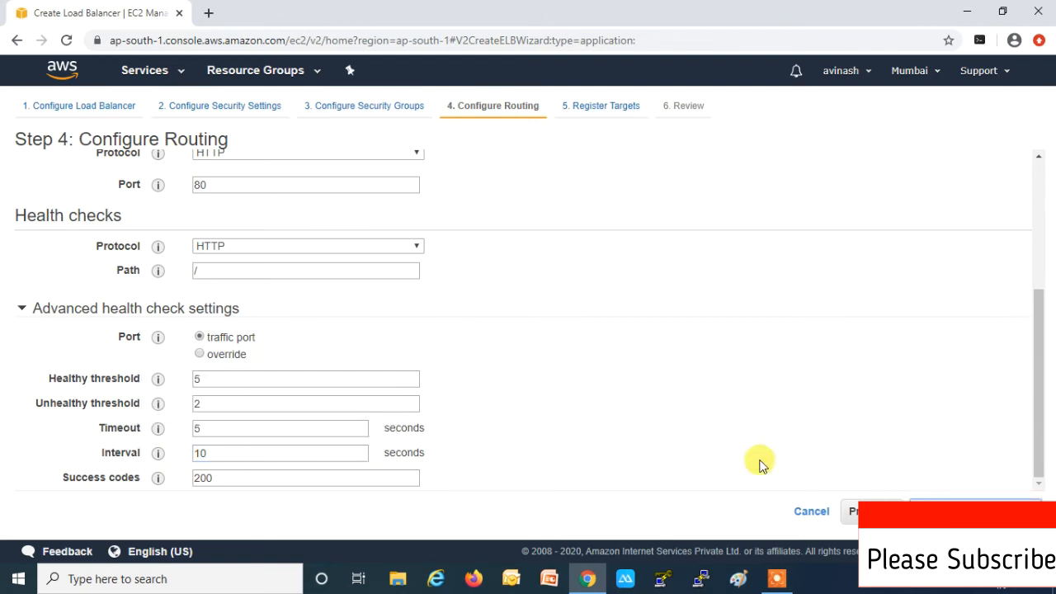
click(235, 267)
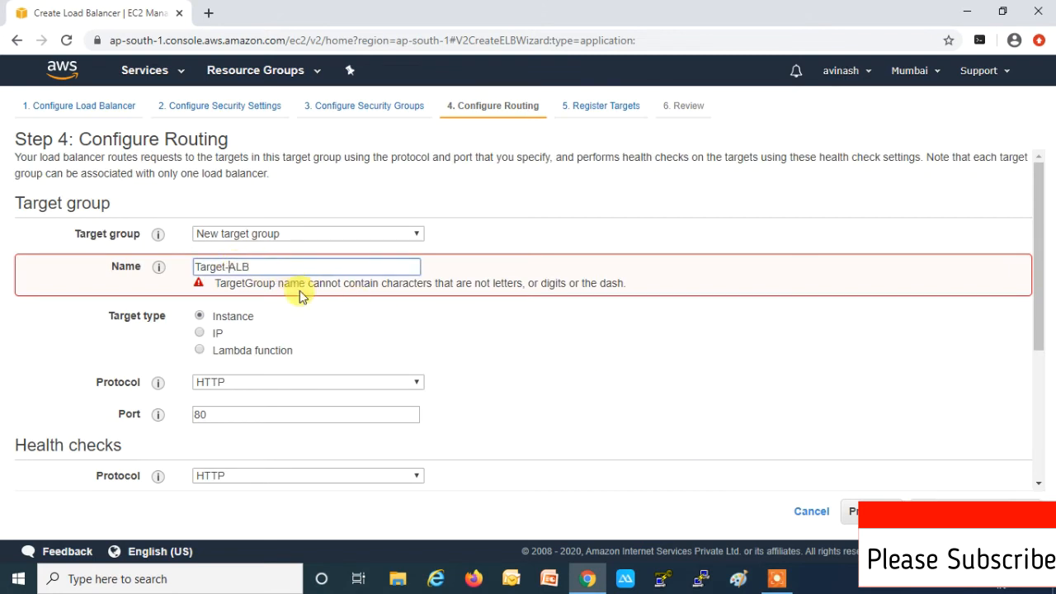
drag(1037, 193, 995, 435)
click(924, 510)
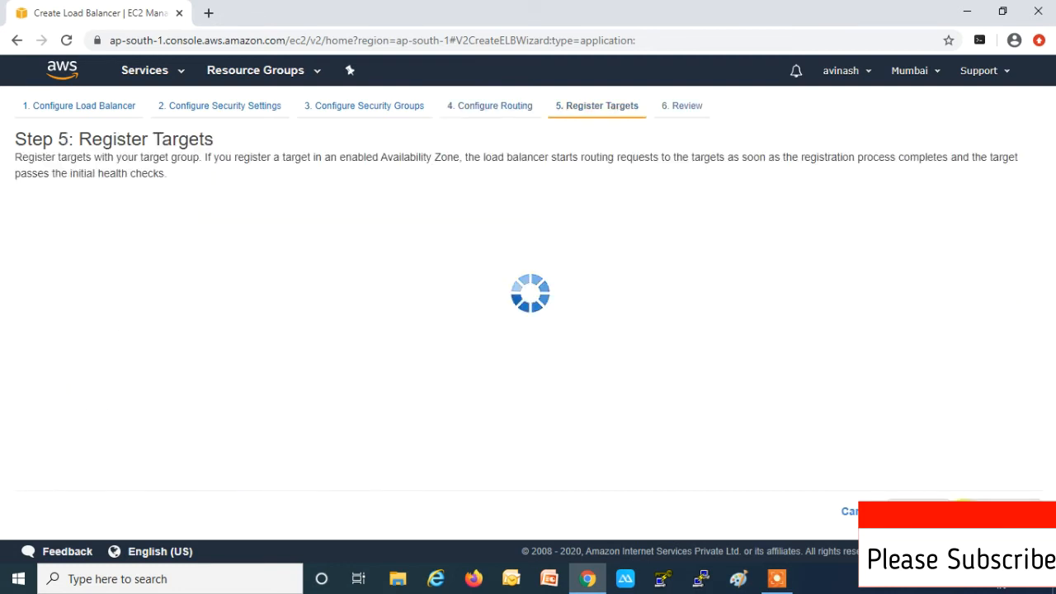
Step: Register the Linux Server-1 and Linux Server-2 instances on port 80 and continue to the review
scroll(174, 297, down, 2)
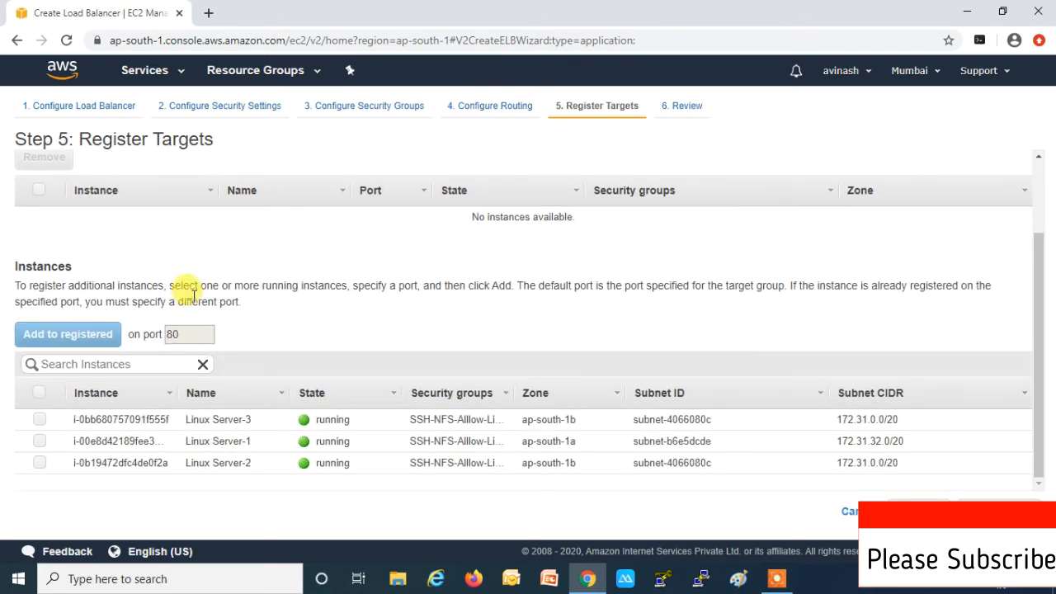
click(40, 441)
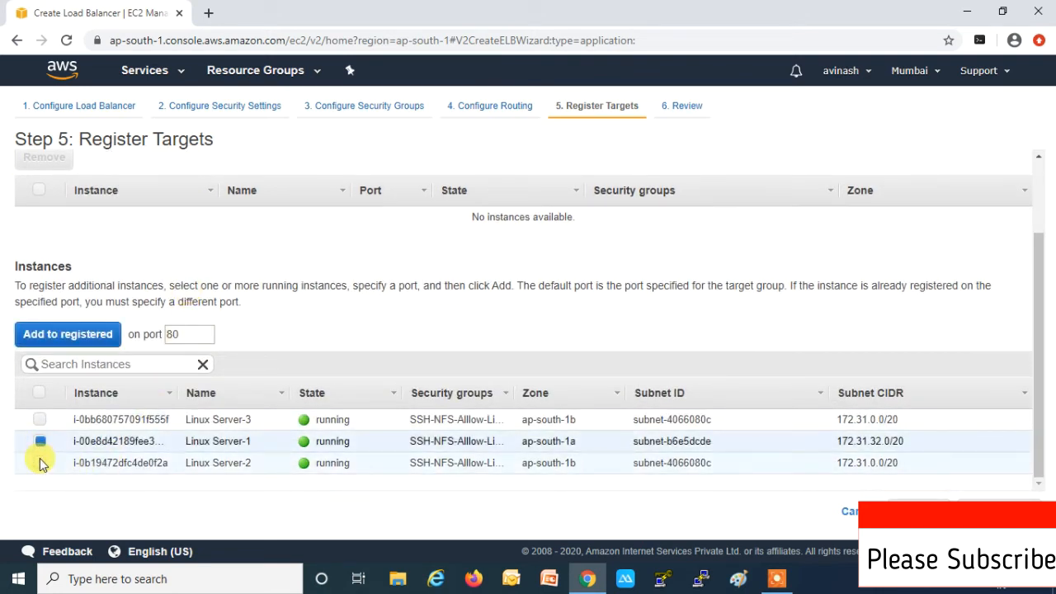
click(39, 463)
click(74, 334)
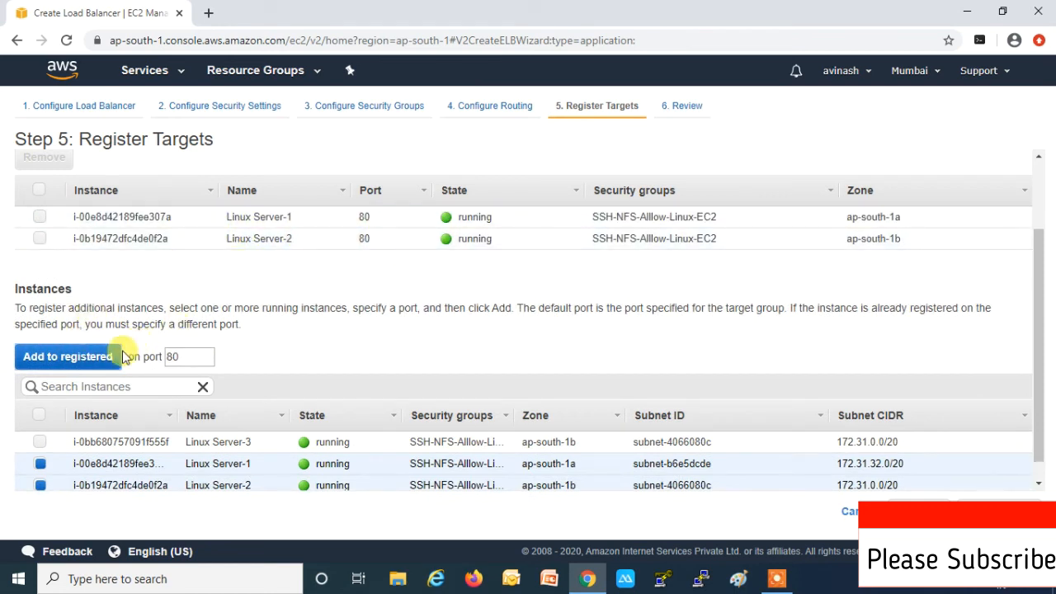
scroll(443, 376, down, 1)
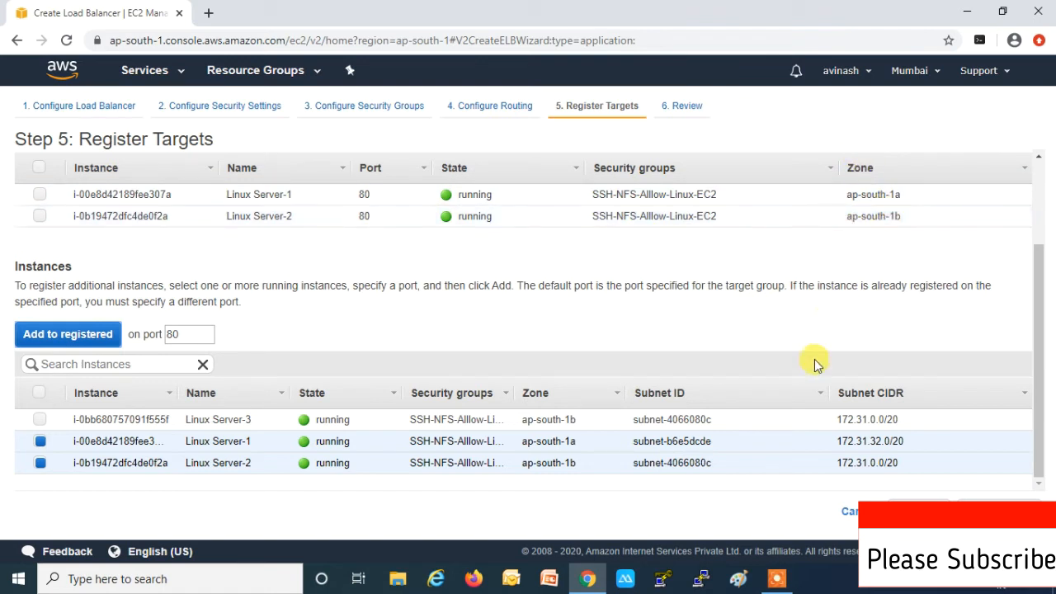
click(1001, 505)
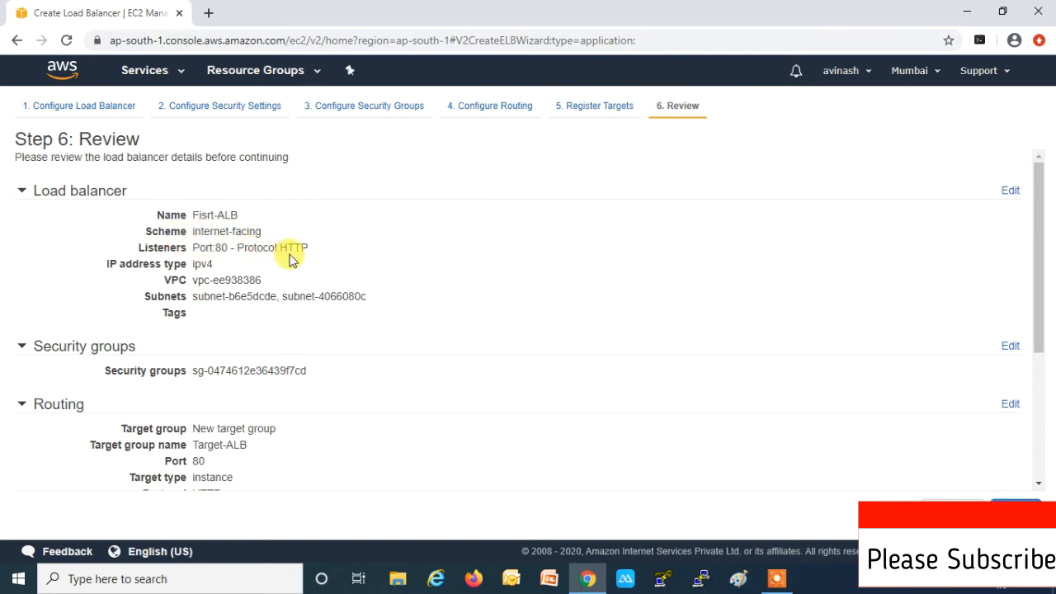
Step: Review the listener, routing and target settings and create the load balancer
drag(192, 249, 318, 255)
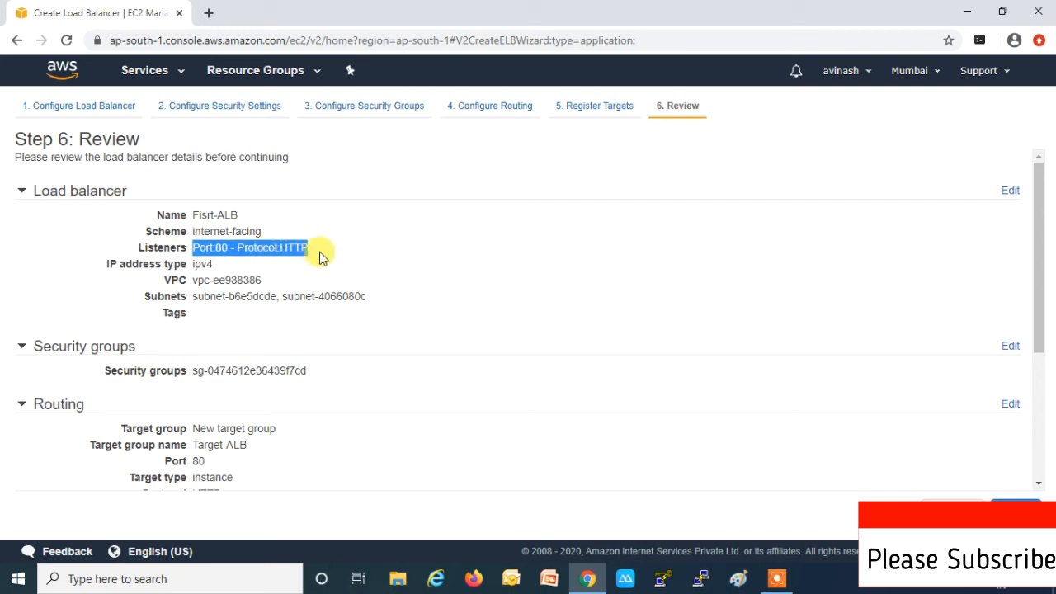
click(224, 273)
scroll(224, 274, down, 3)
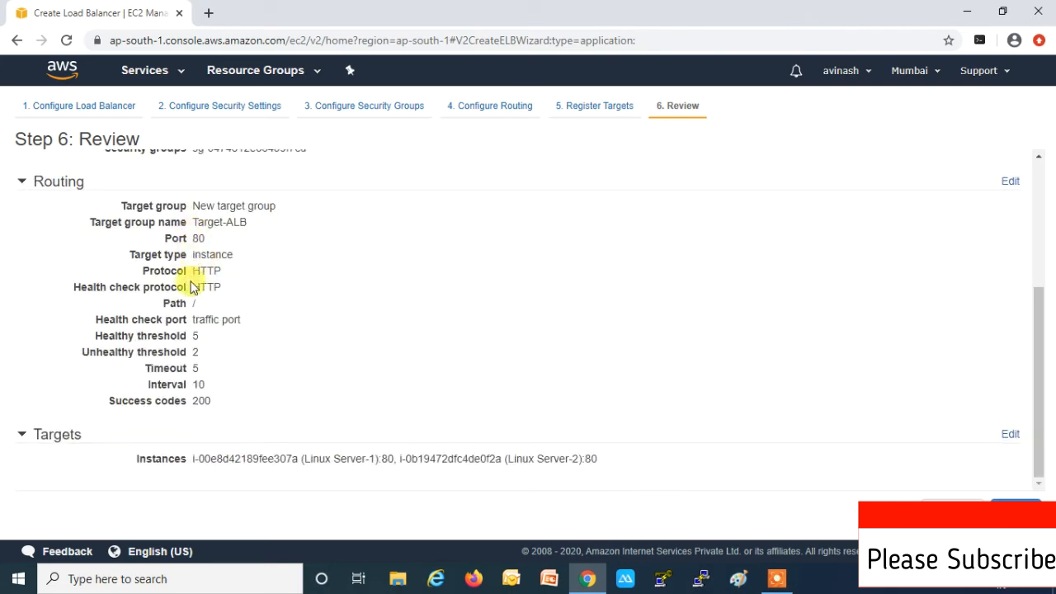
scroll(223, 434, up, 3)
scroll(221, 389, down, 3)
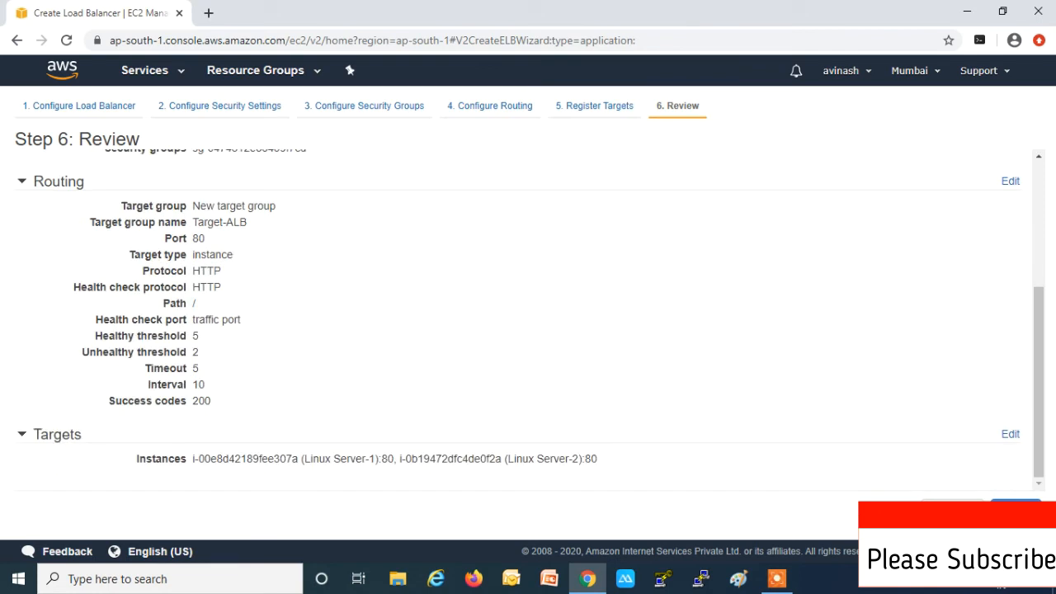
click(1015, 507)
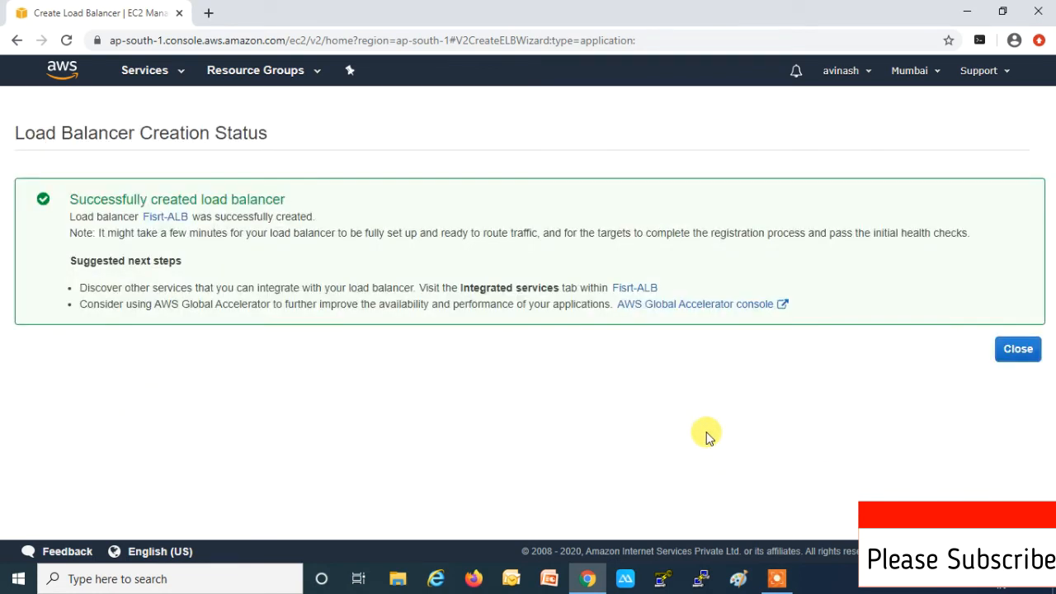
Step: Close the creation status and view the registered targets of the Target-ALB target group
click(1011, 350)
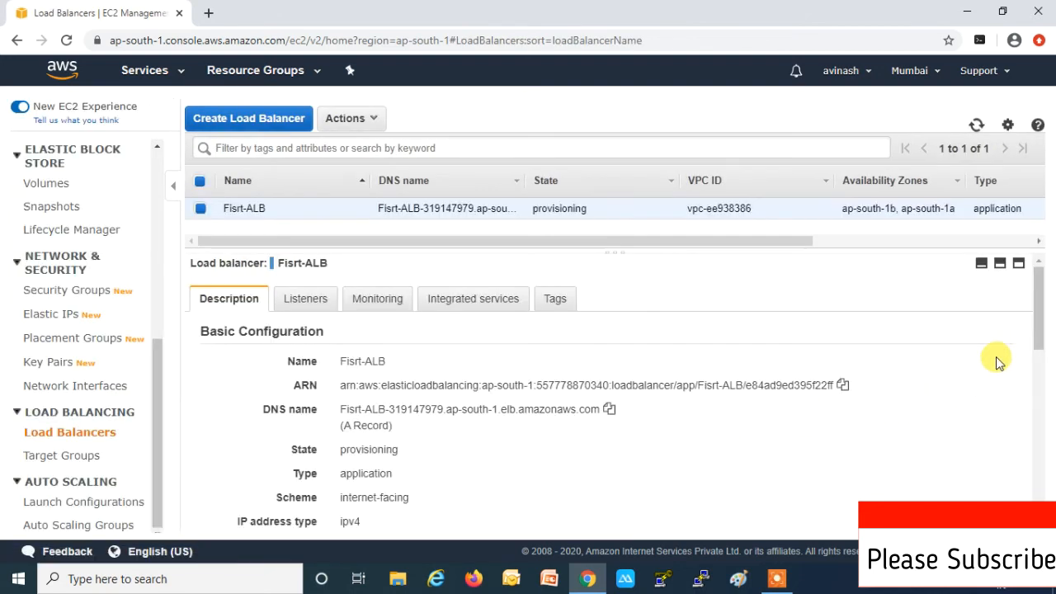
click(58, 459)
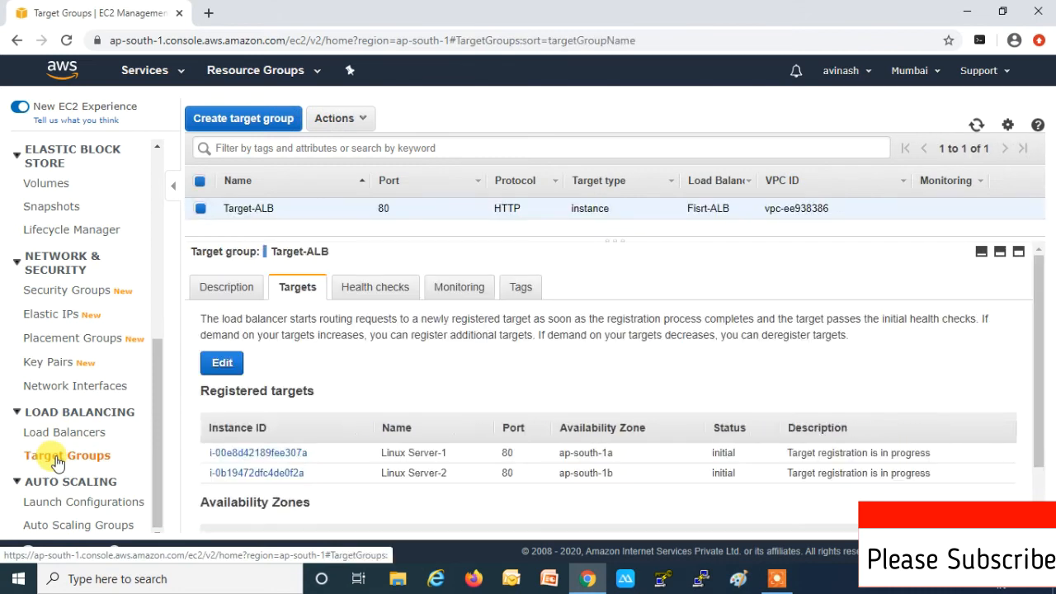
Step: Examine the registered targets and Availability Zones of the Target-ALB target group and refresh their status
scroll(326, 404, down, 2)
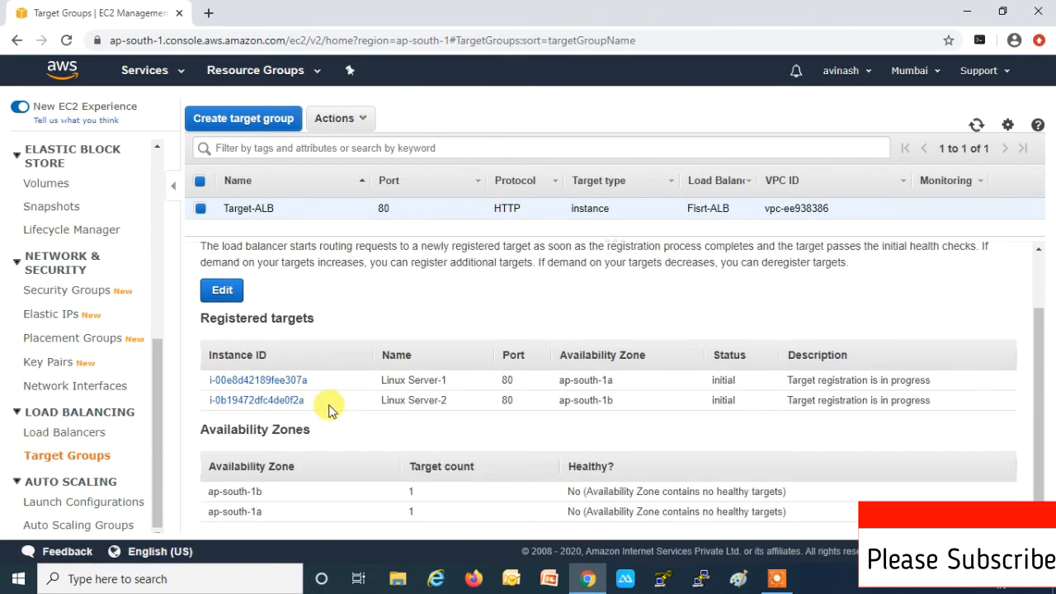
click(975, 128)
click(975, 128)
click(974, 128)
Step: Review the Fisrt-ALB load balancer's listeners, monitoring metrics and integrated services, and return to the target group
click(34, 430)
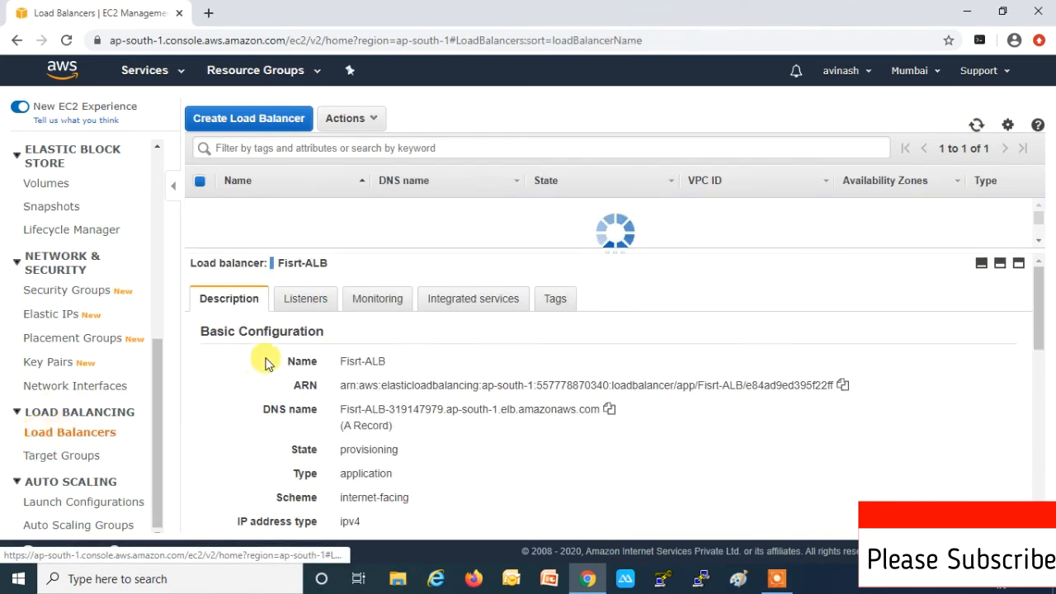
click(310, 301)
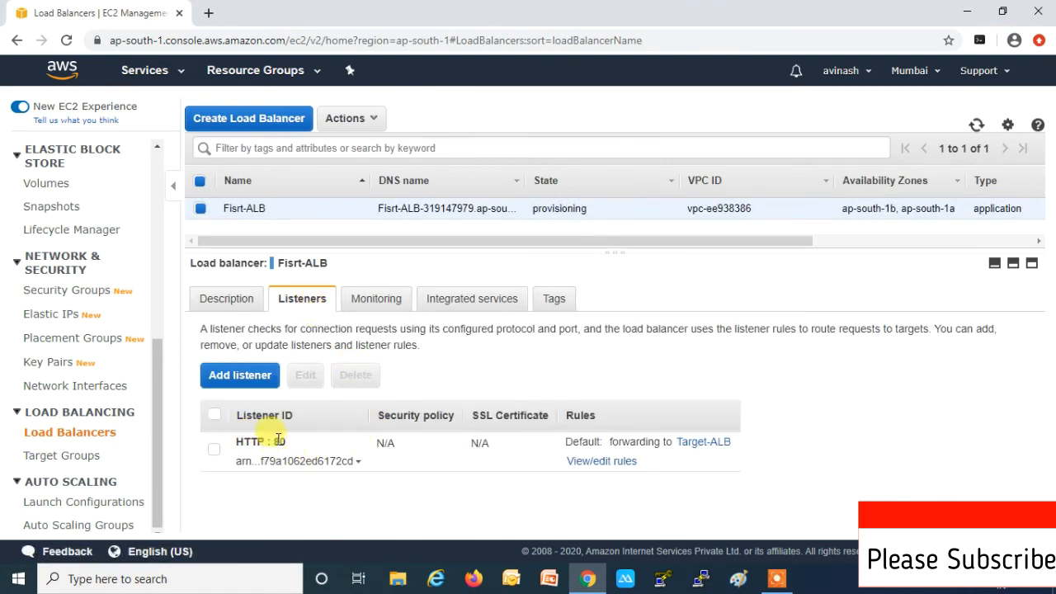
click(369, 303)
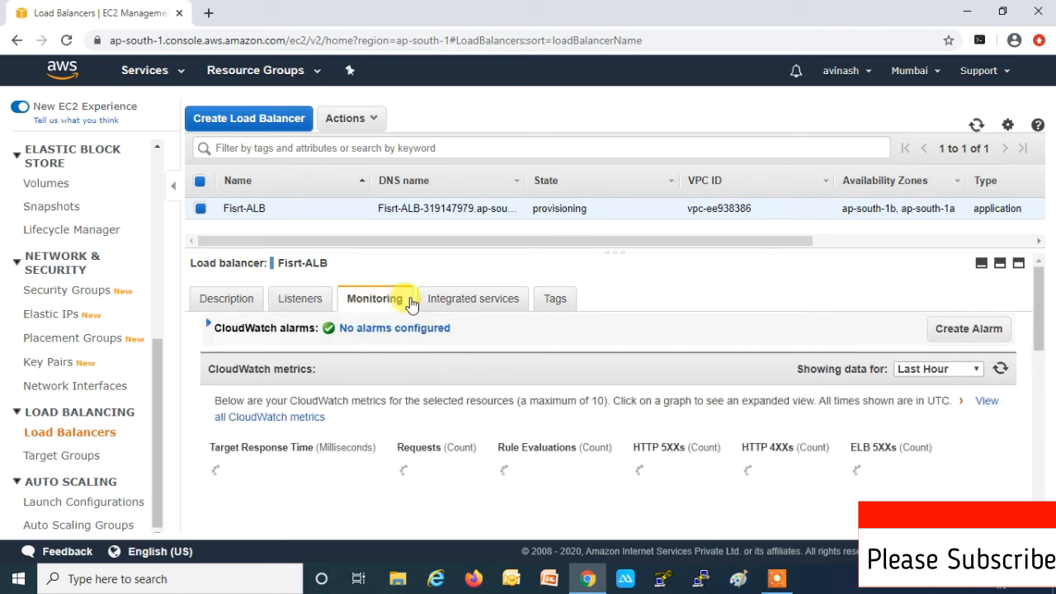
click(470, 305)
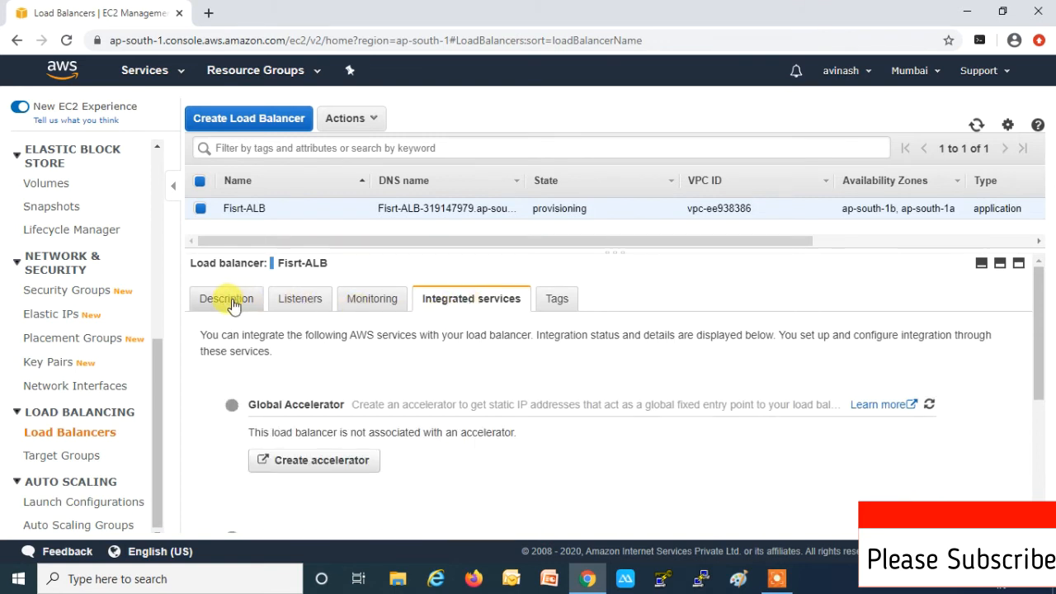
click(35, 459)
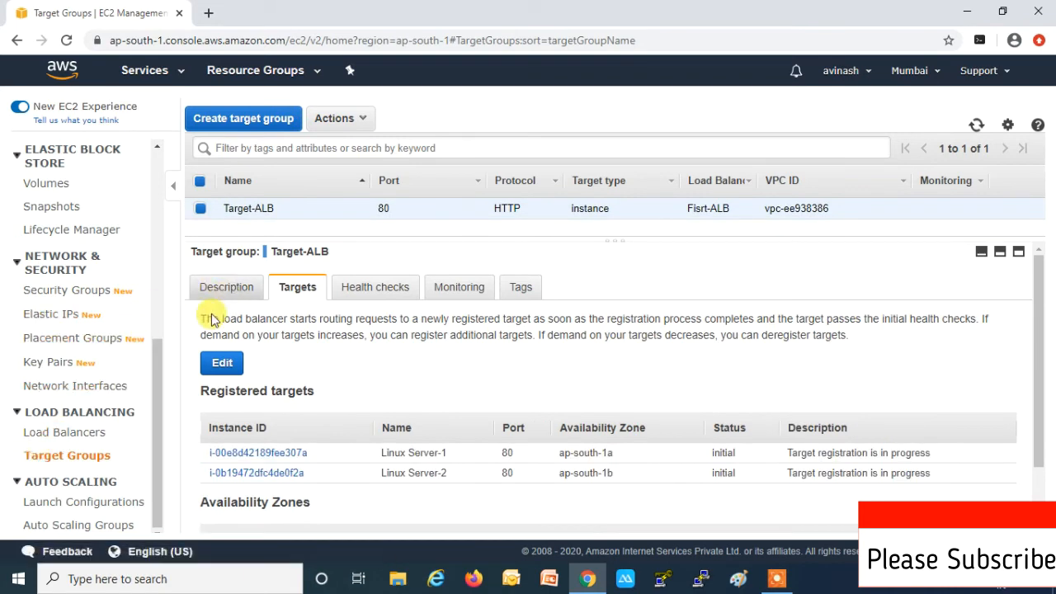
Step: Copy the DNS name from the Fisrt-ALB load balancer's description and try to load it in a new browser tab
click(73, 432)
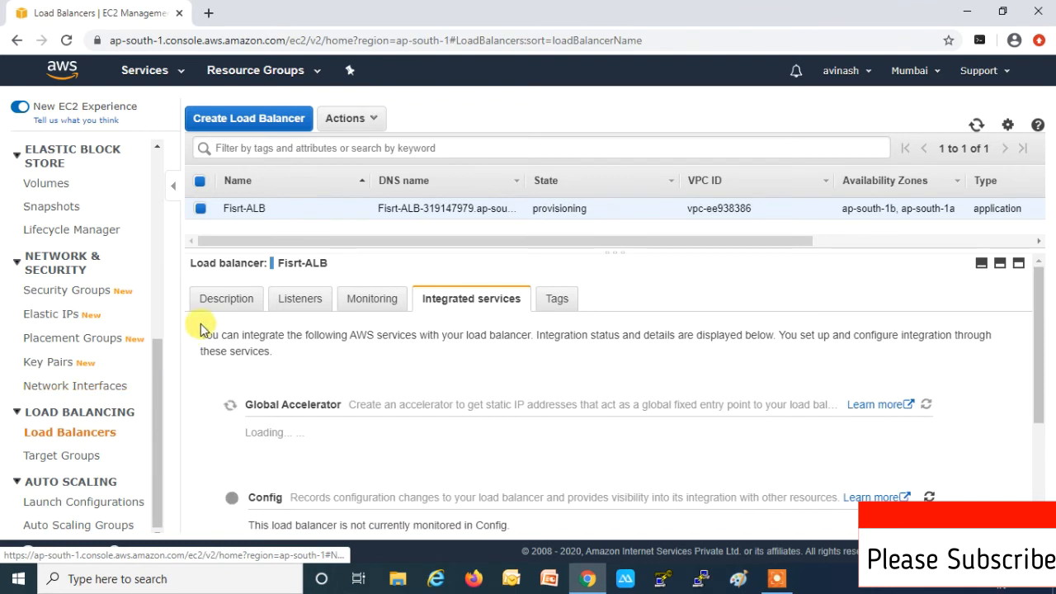
click(234, 305)
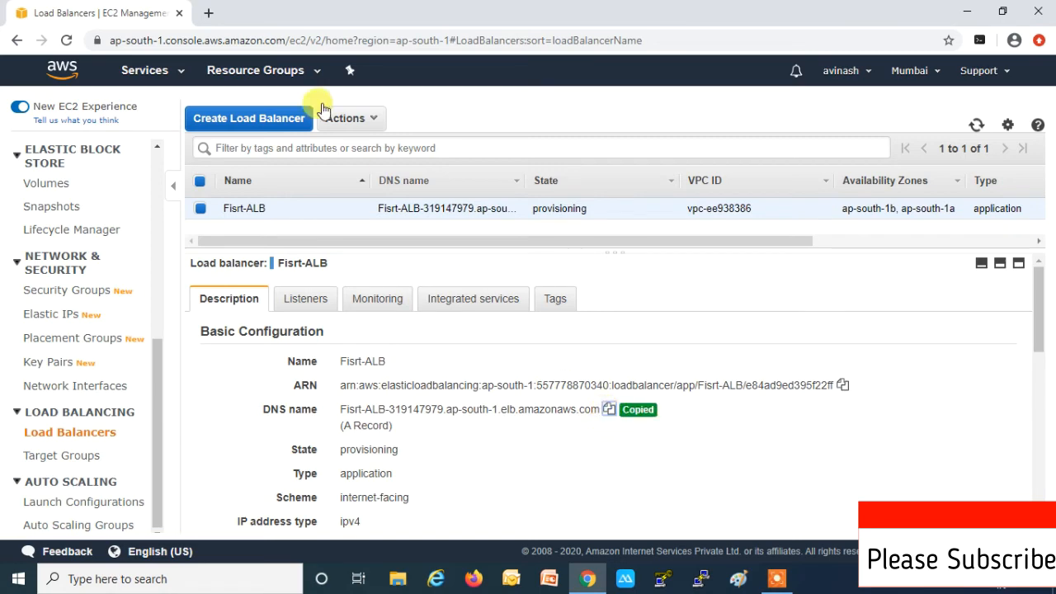
click(209, 12)
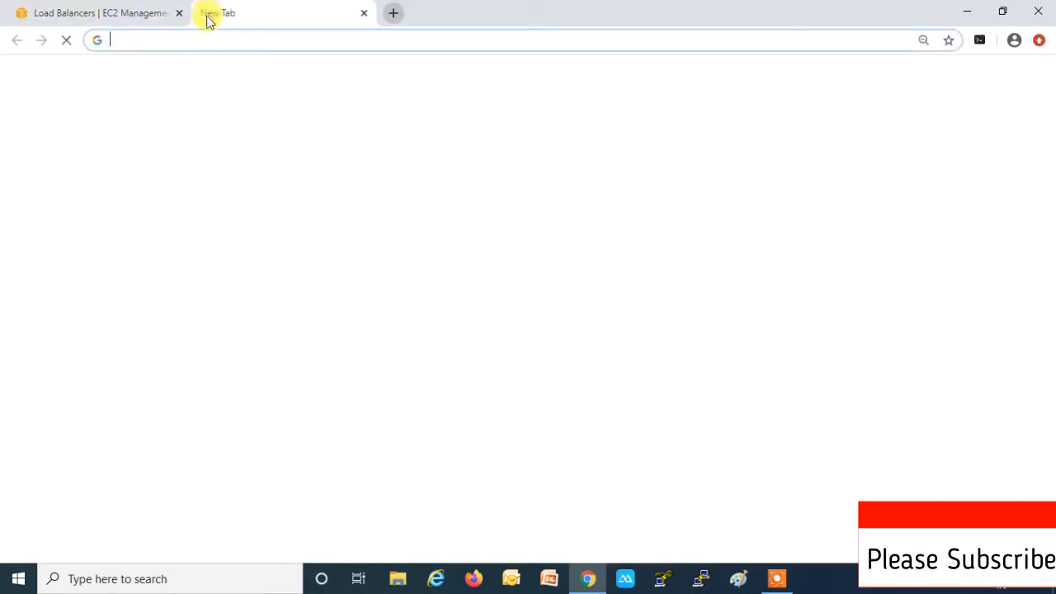
text(Fisrt-ALB-319147979.ap-south-1.elb.amazonaws.com)
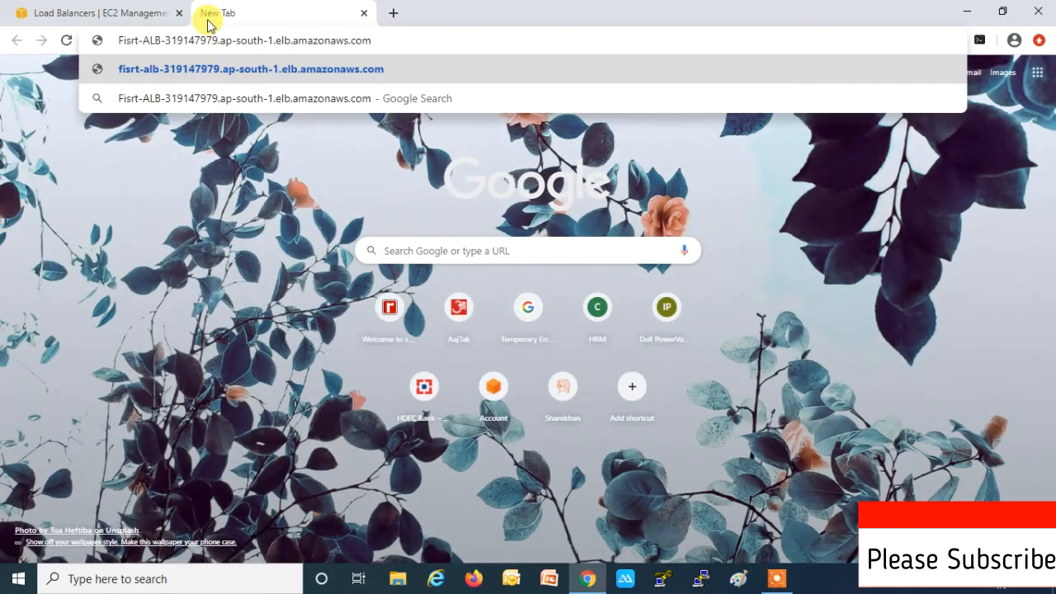
key(Return)
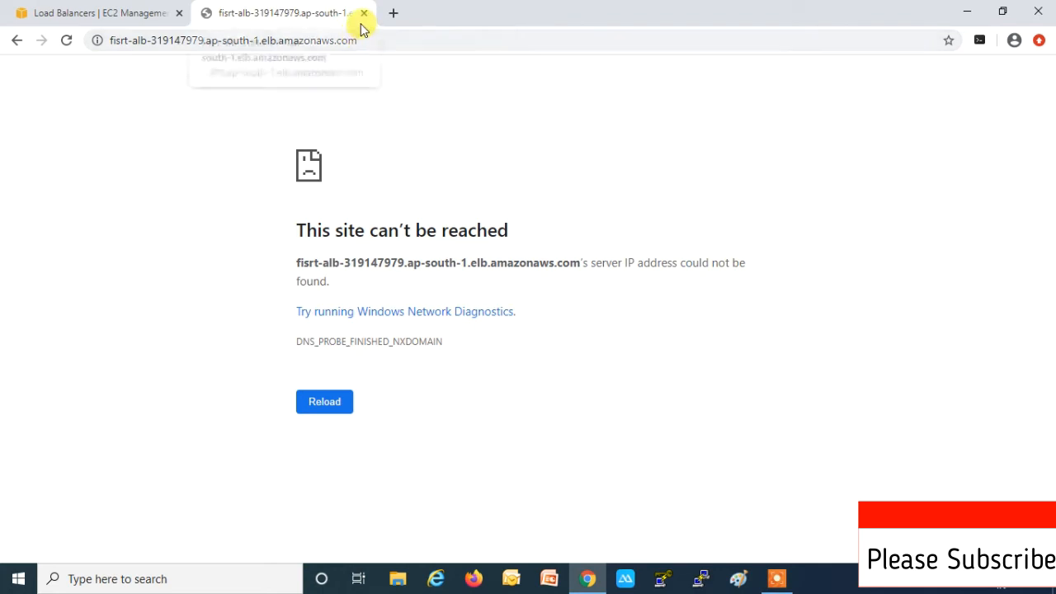
click(369, 40)
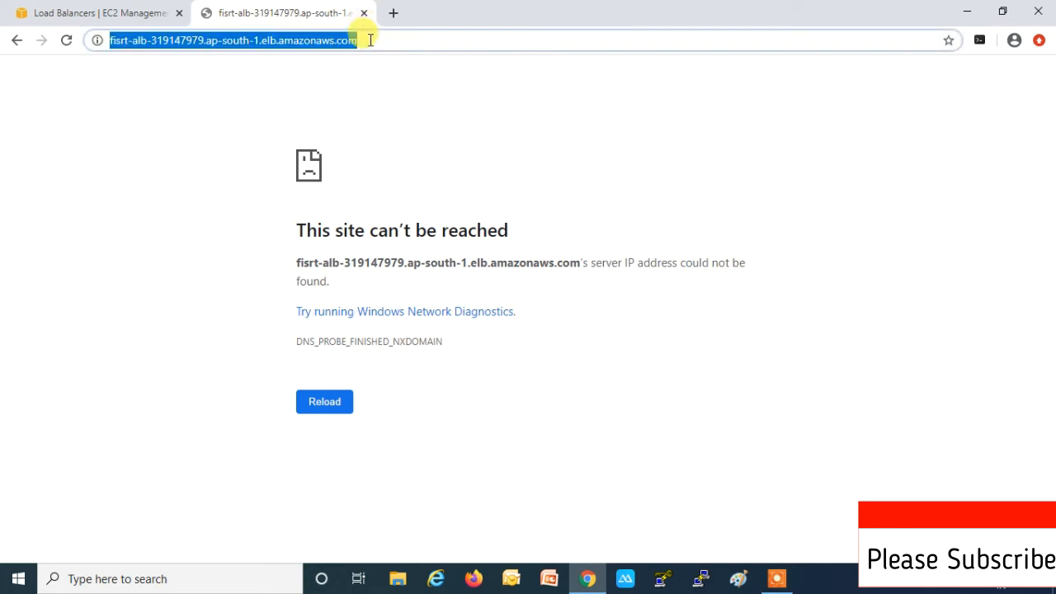
key(Return)
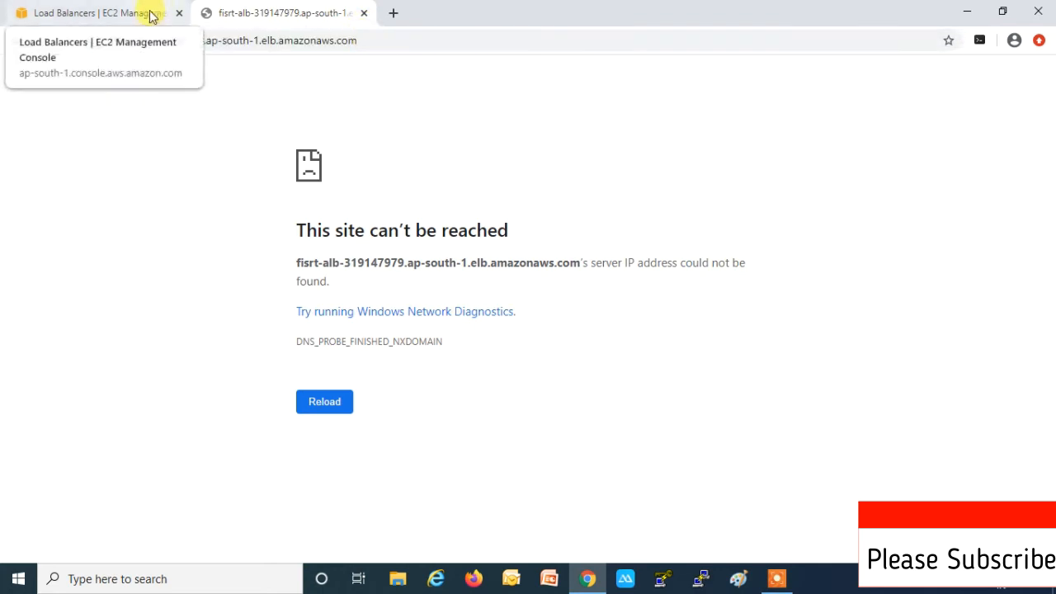
Step: Recheck the Target-ALB targets and open the inbound rules of the SSH-NFS-Alllow-Linux-EC2 security group for editing
click(151, 12)
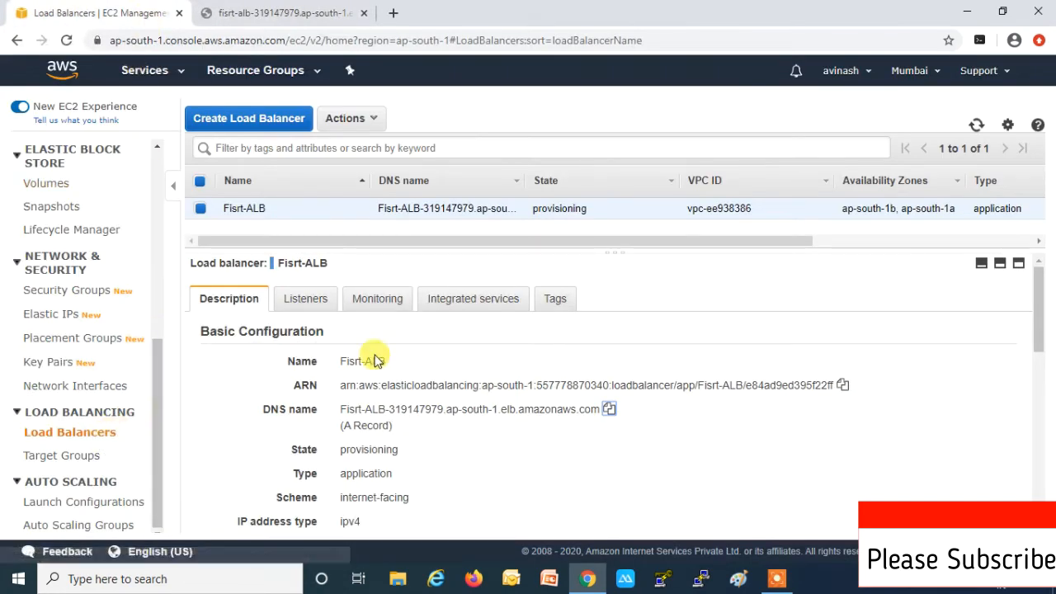
click(81, 460)
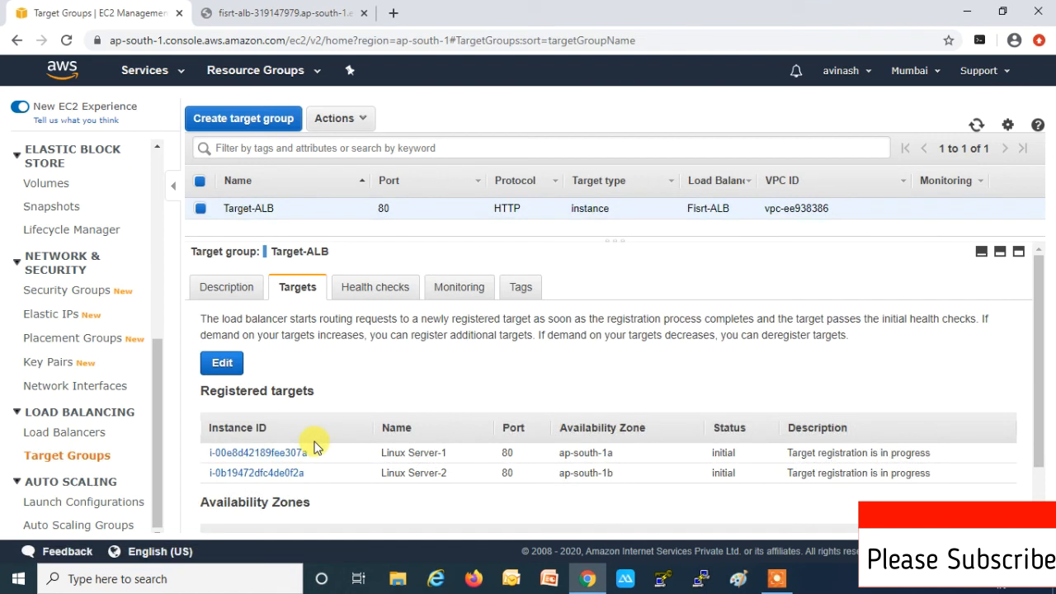
drag(160, 424, 161, 274)
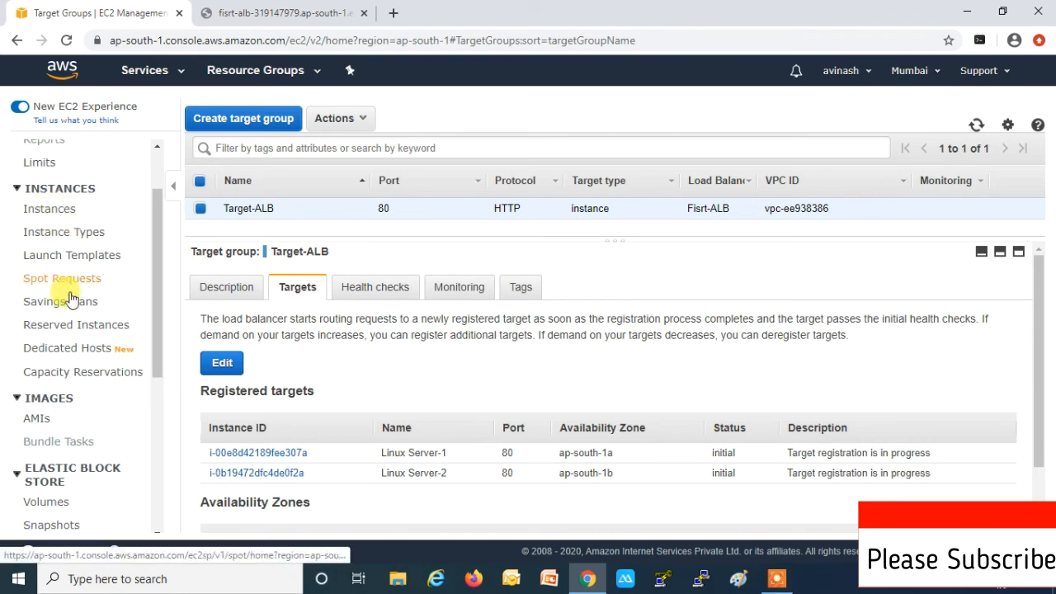
drag(156, 305, 151, 409)
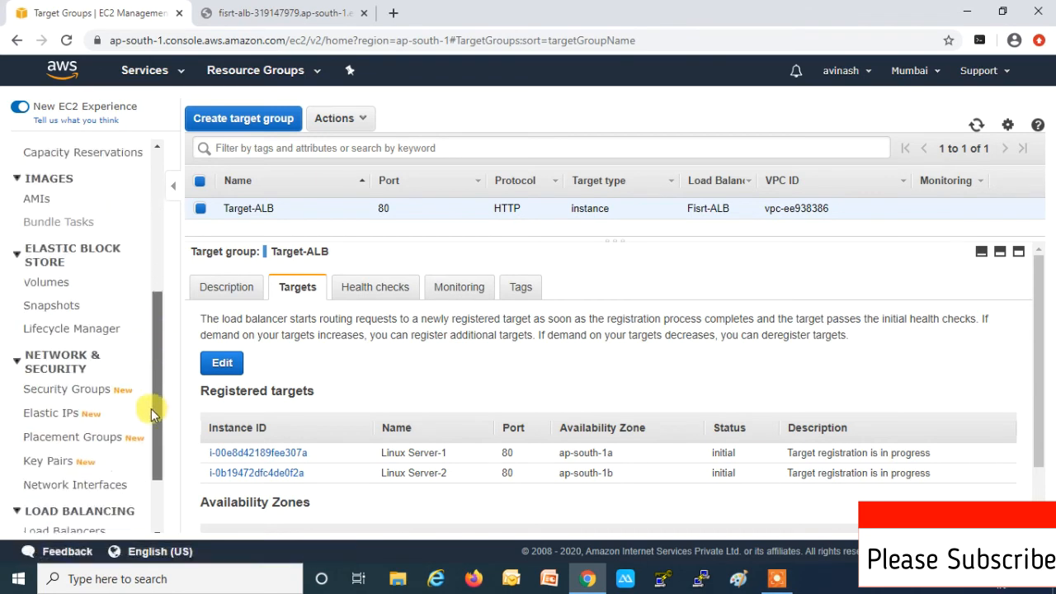
click(87, 394)
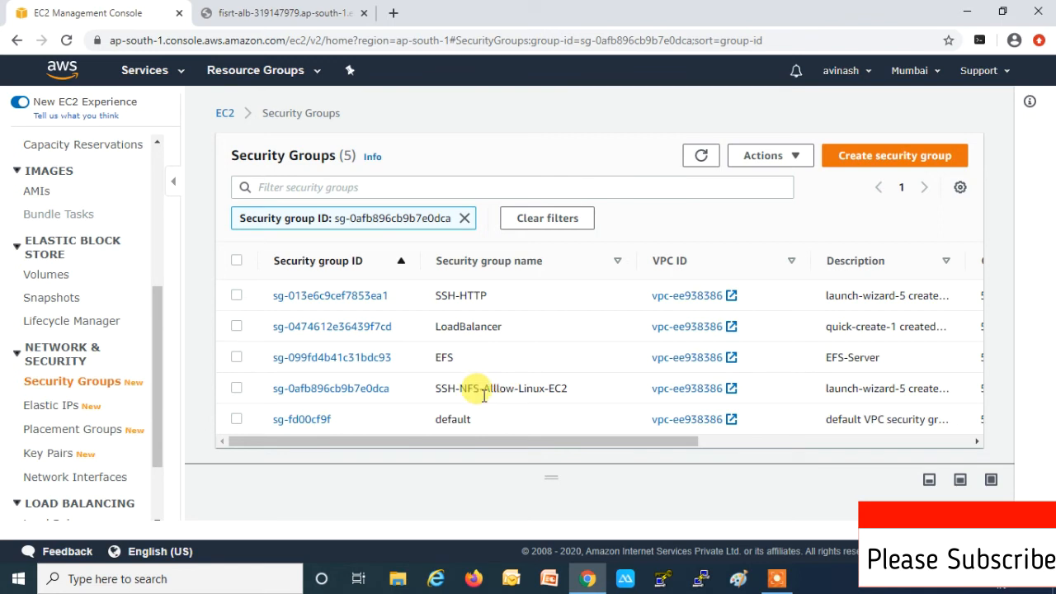
click(237, 389)
click(794, 161)
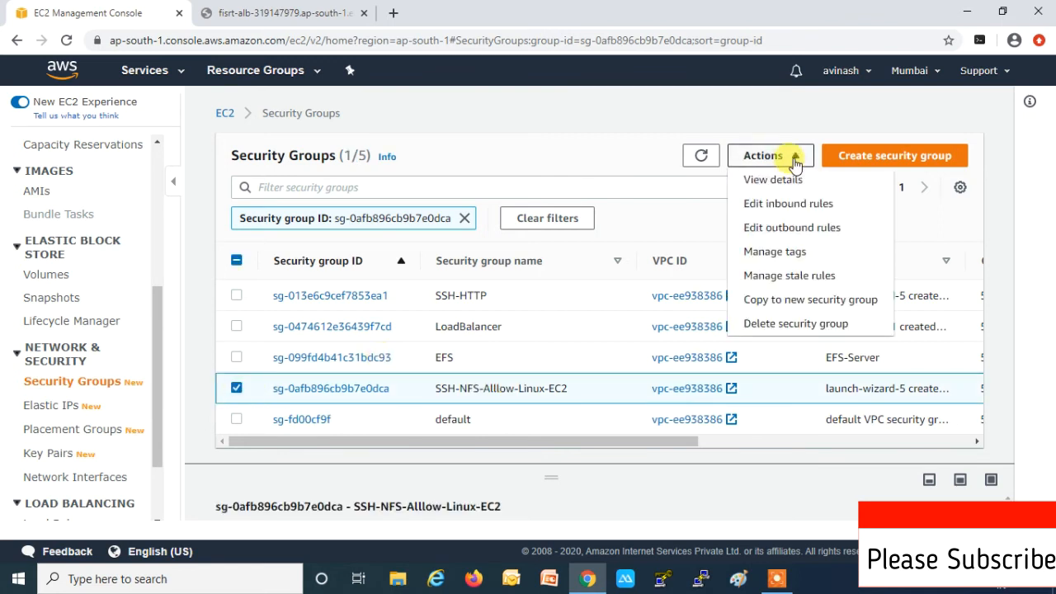
click(779, 203)
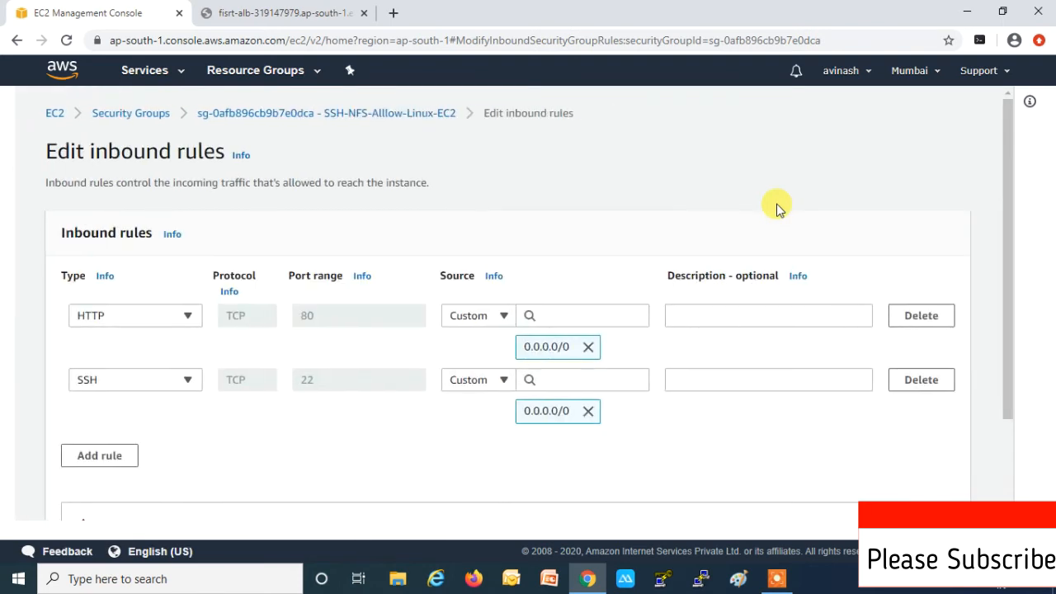
Step: Replace the HTTP rule's source with the LoadBalancer security group, save the inbound rules and dismiss the notification
click(590, 350)
click(602, 315)
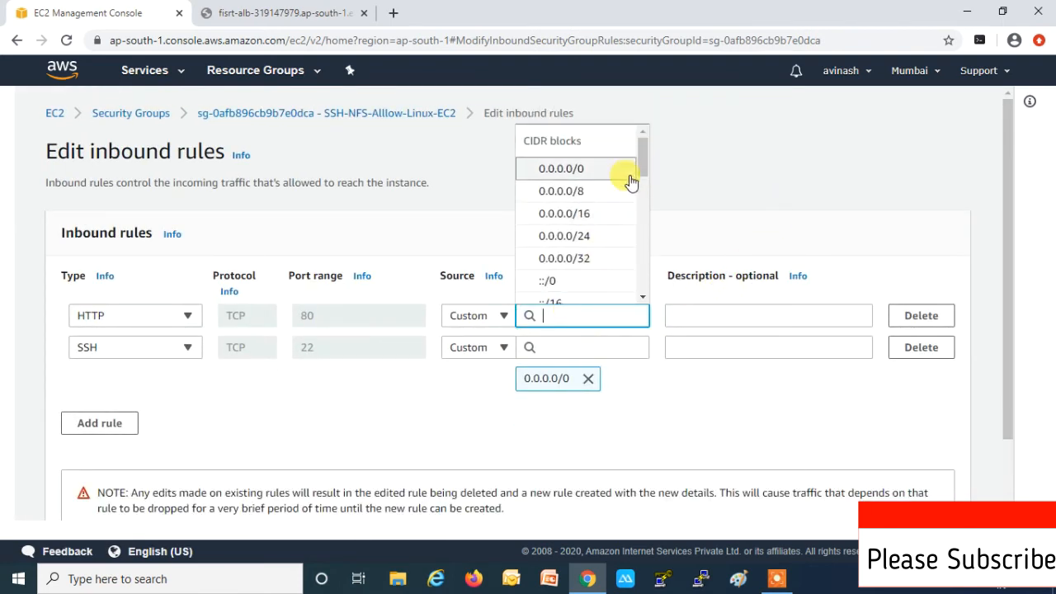
drag(641, 163, 646, 219)
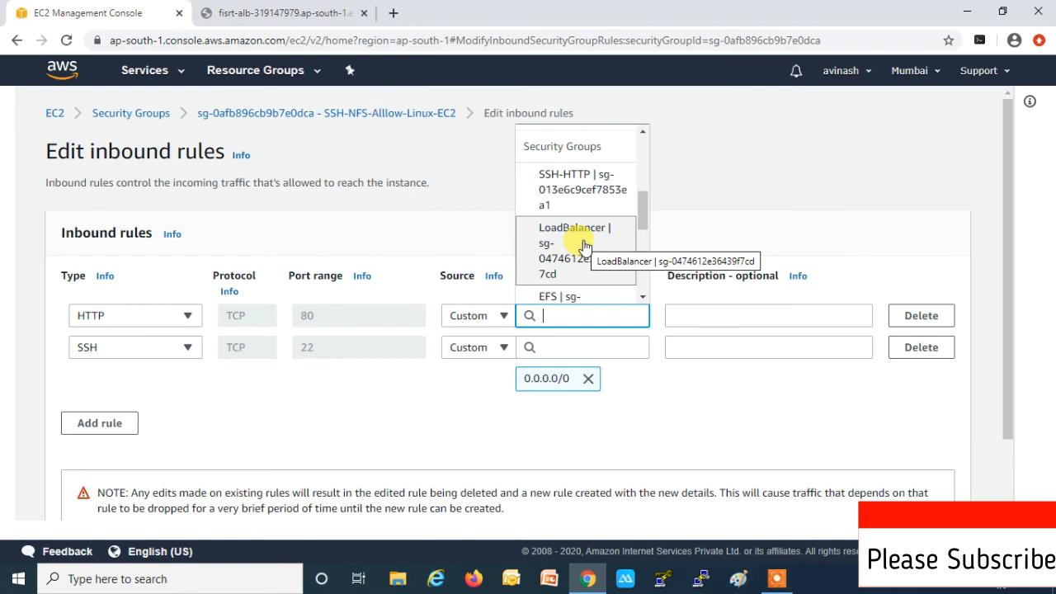
scroll(583, 246, down, 2)
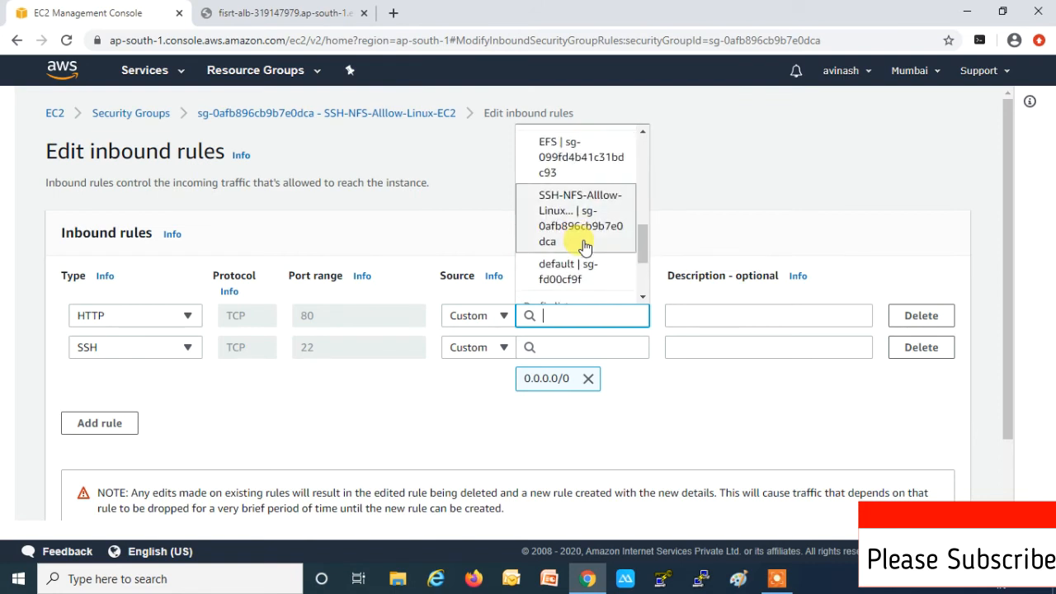
scroll(582, 246, up, 2)
click(583, 246)
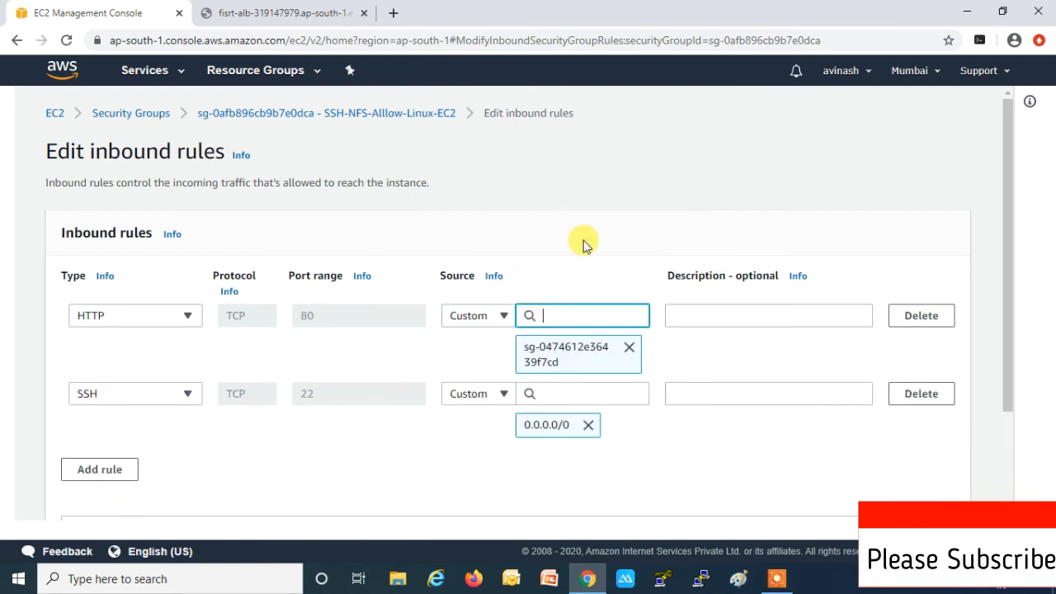
scroll(410, 399, down, 2)
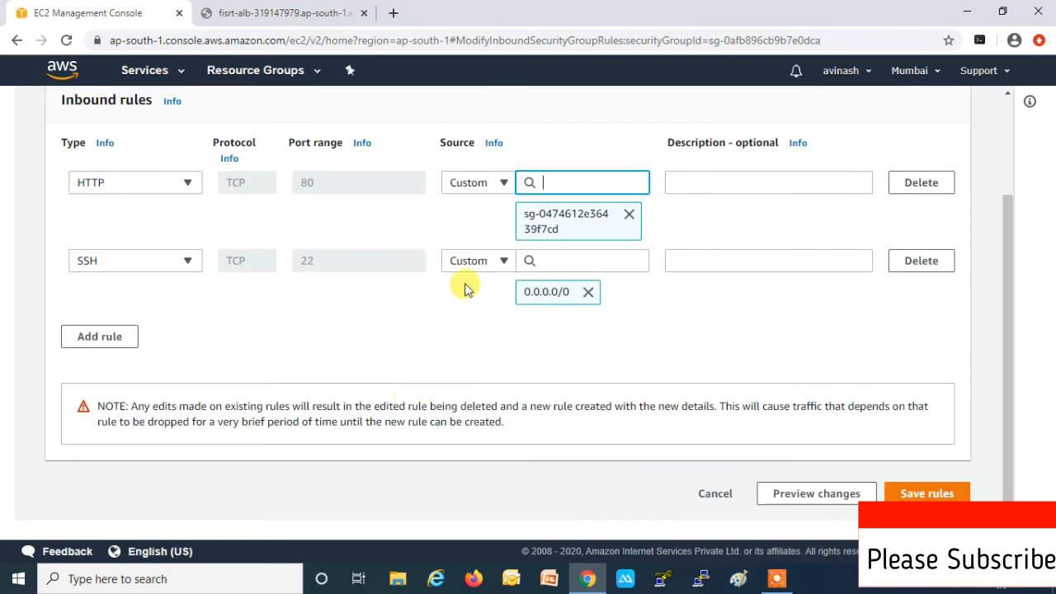
click(915, 494)
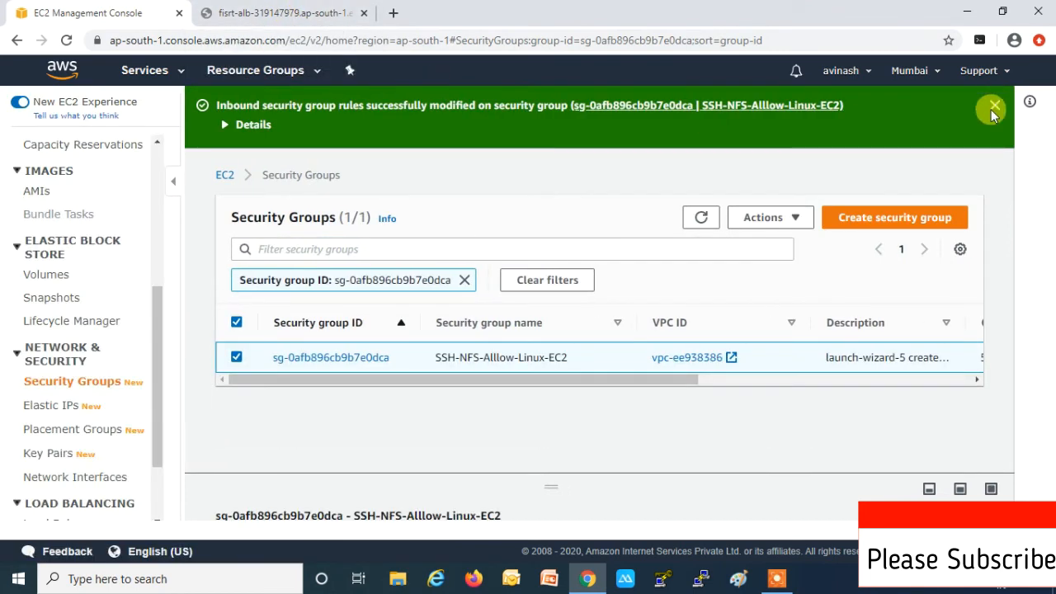
click(995, 105)
Step: Check the health status of the registered targets in the Target-ALB target group
scroll(157, 426, down, 2)
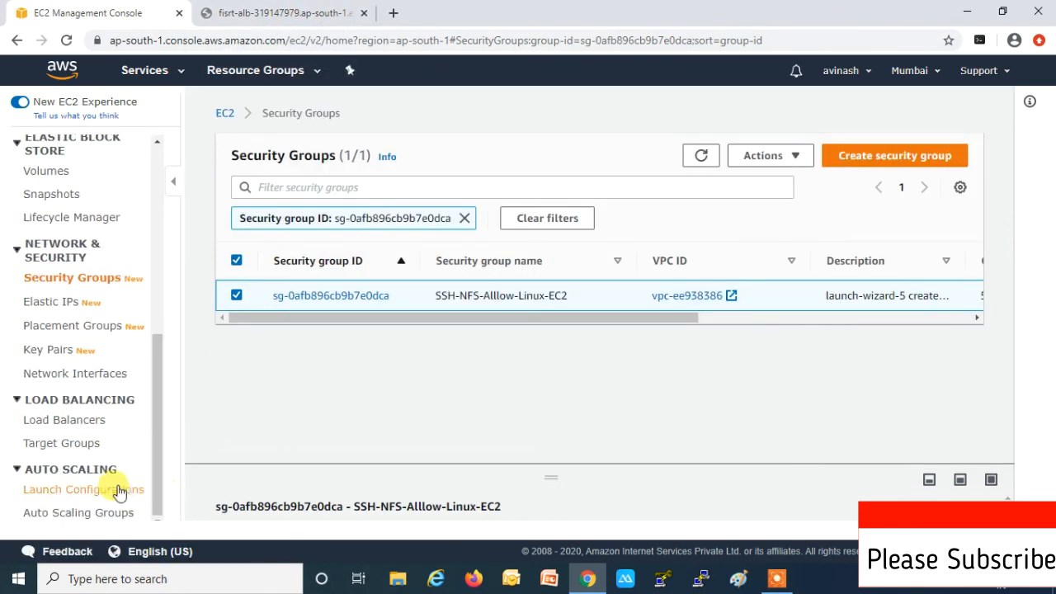
click(64, 446)
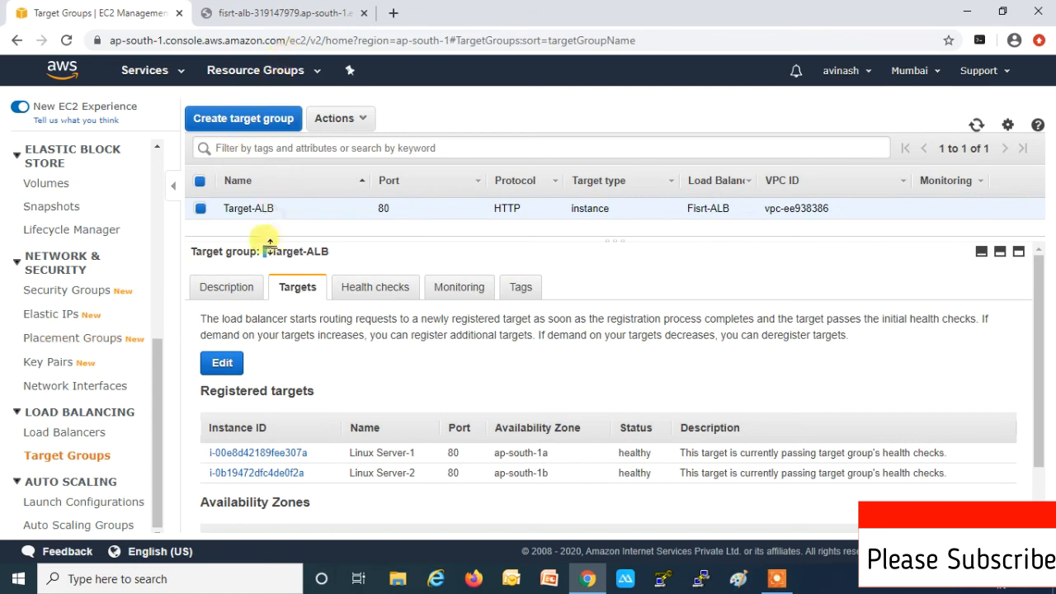
Step: Copy the Fisrt-ALB load balancer's DNS name again and return to the test tab to retry the address
click(71, 437)
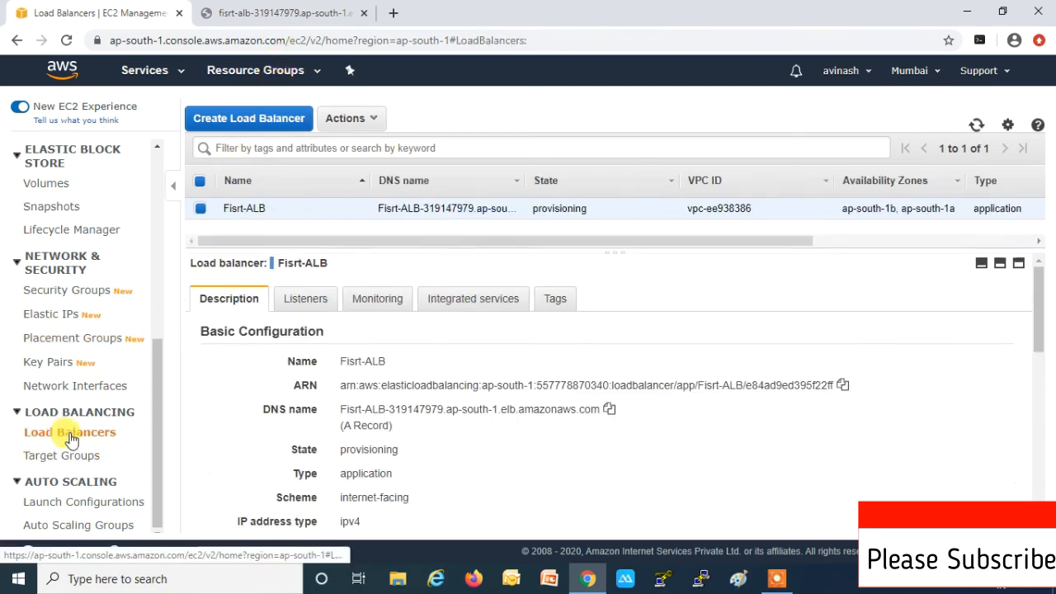
click(609, 409)
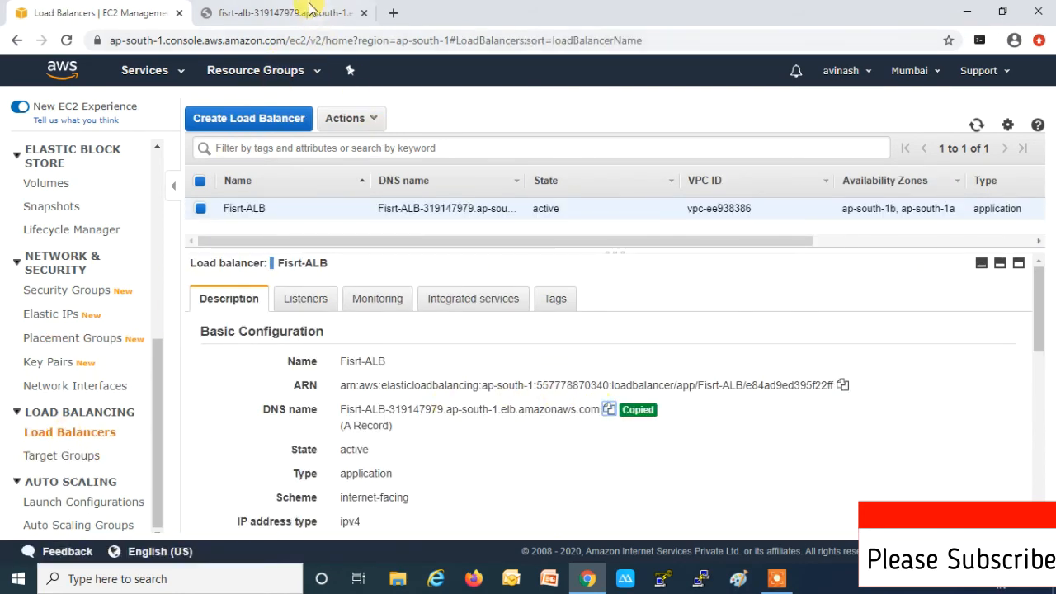
click(312, 10)
click(361, 41)
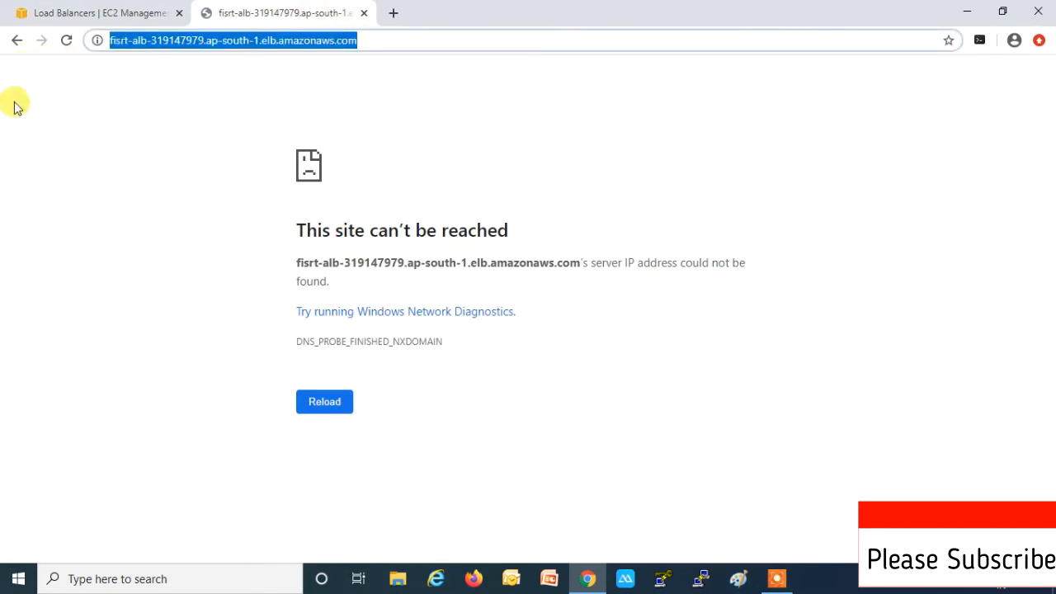